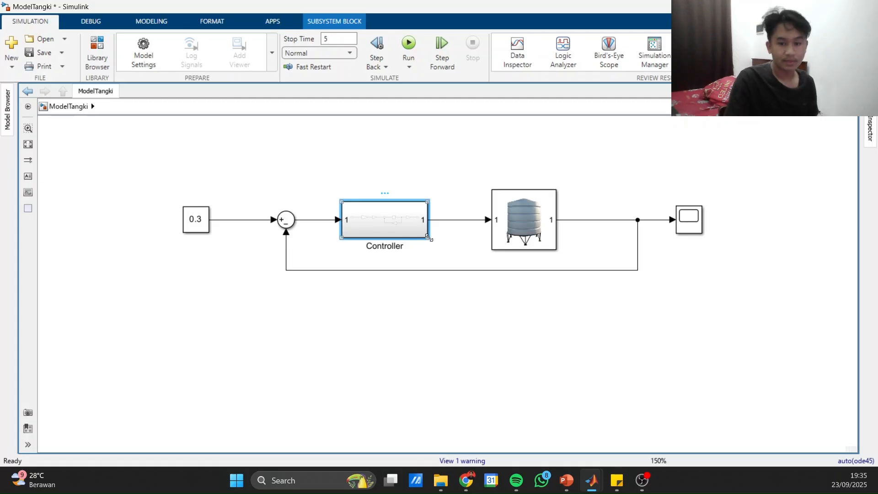
Step: Open the tank subsystem, examine its kv, R and A gain blocks and feedback loop, and return to the top-level model
click(525, 220)
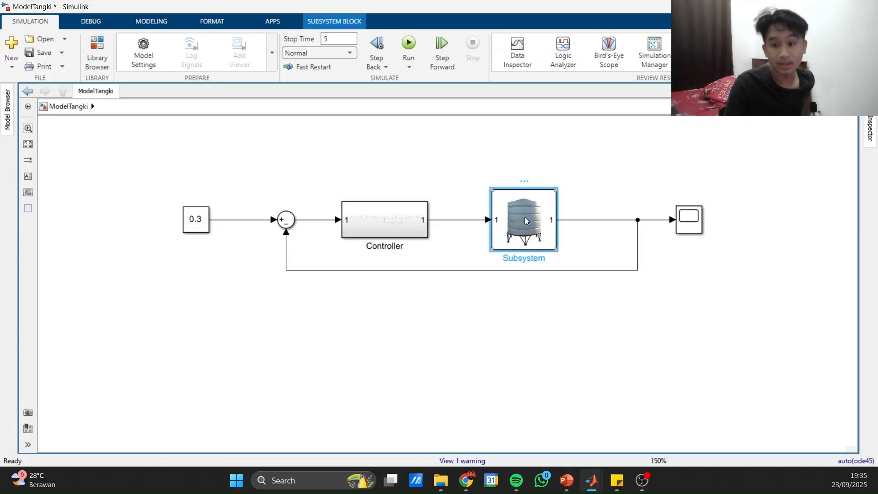
double_click(525, 219)
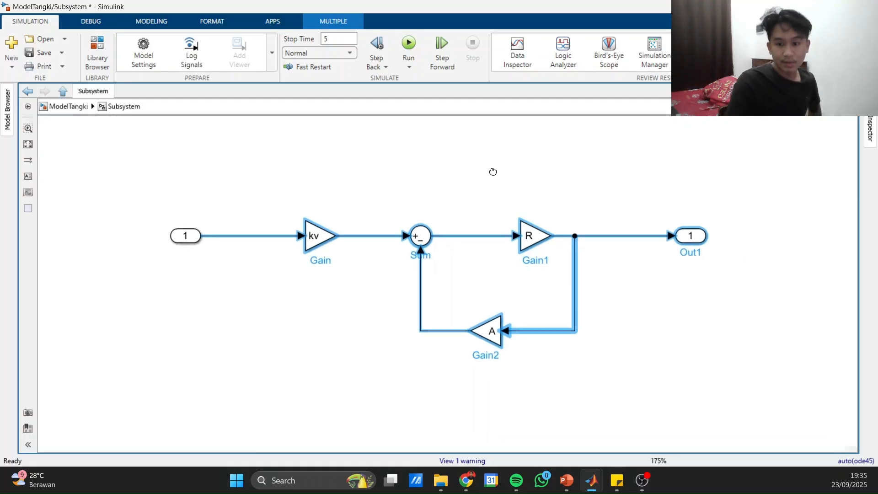
drag(493, 172, 372, 142)
click(559, 306)
scroll(554, 316, down, 1)
drag(555, 316, 626, 318)
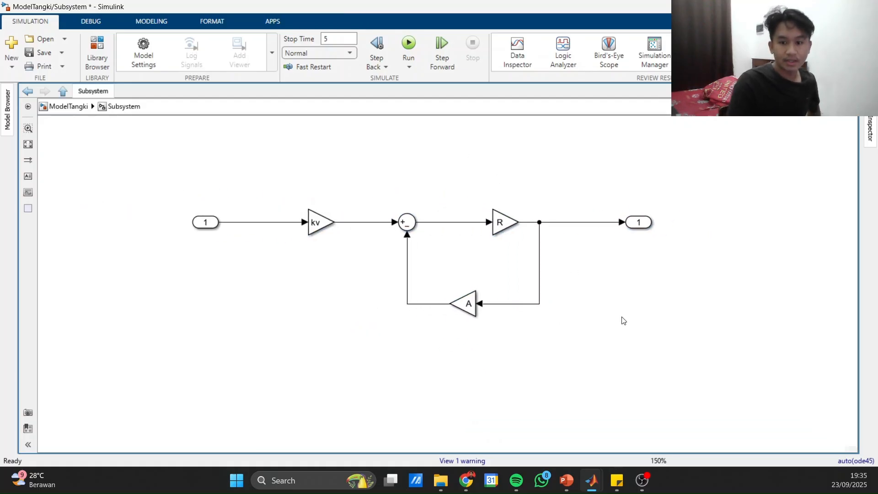
click(208, 226)
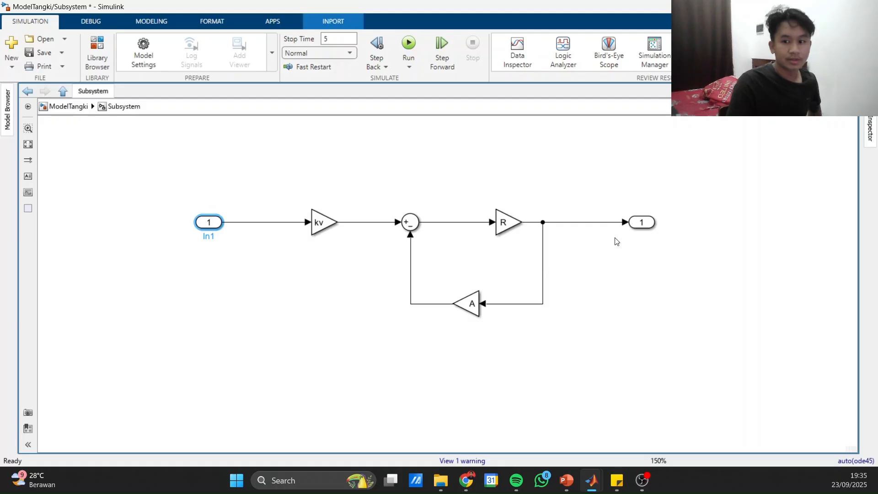
click(654, 328)
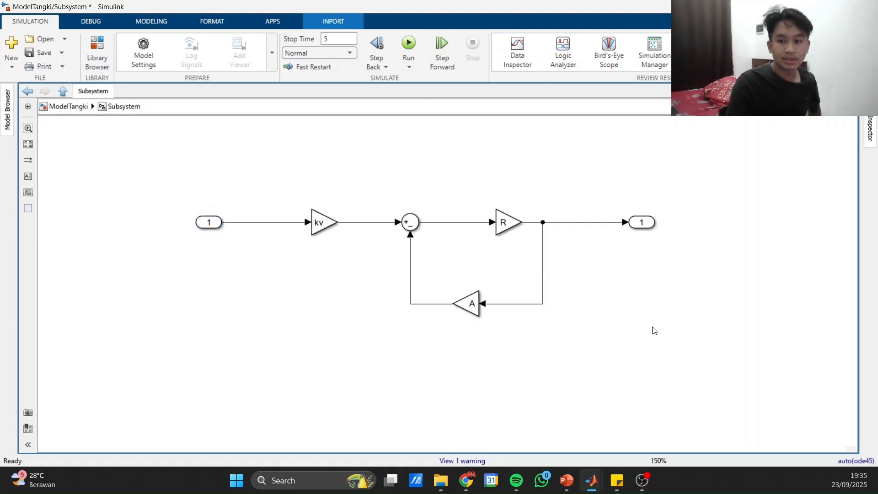
click(527, 305)
click(566, 372)
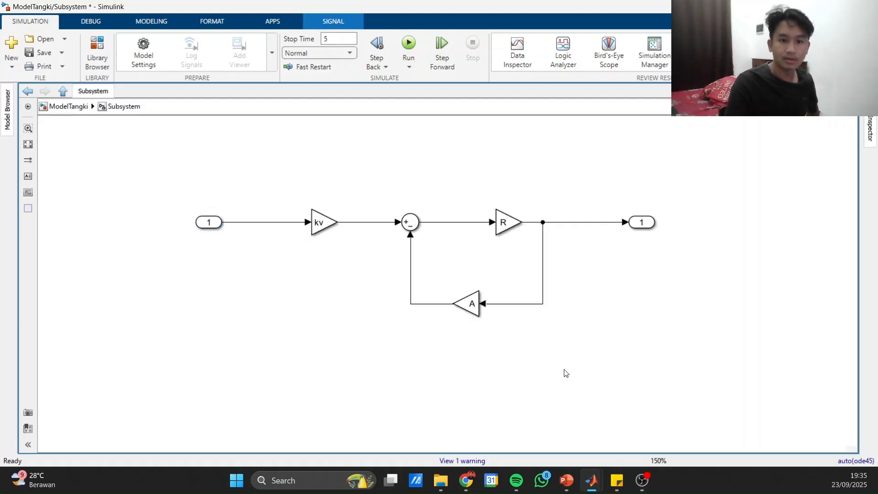
click(69, 108)
click(421, 171)
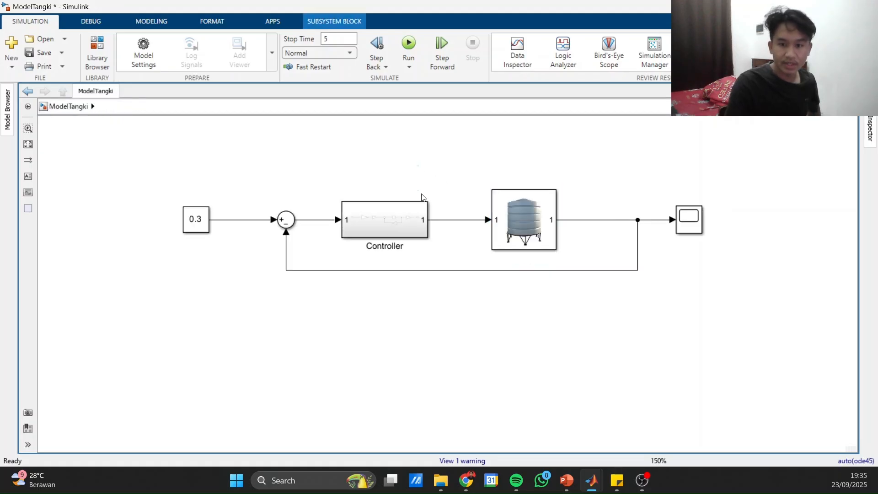
Step: Open the Controller subsystem, examine its gain blocks, integrator and feedback path, and return to the top-level model
double_click(379, 222)
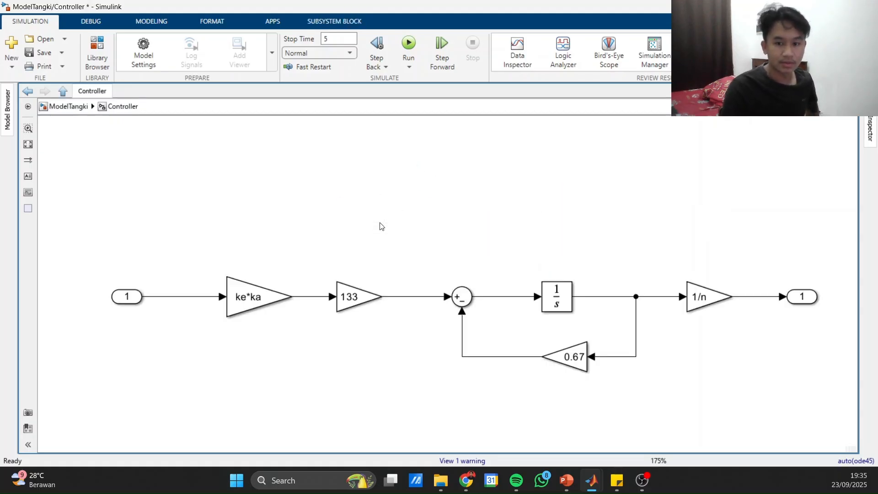
mouse_move(396, 194)
mouse_down()
mouse_move(285, 194)
mouse_move(395, 185)
mouse_up()
scroll(264, 209, up, 1)
click(255, 250)
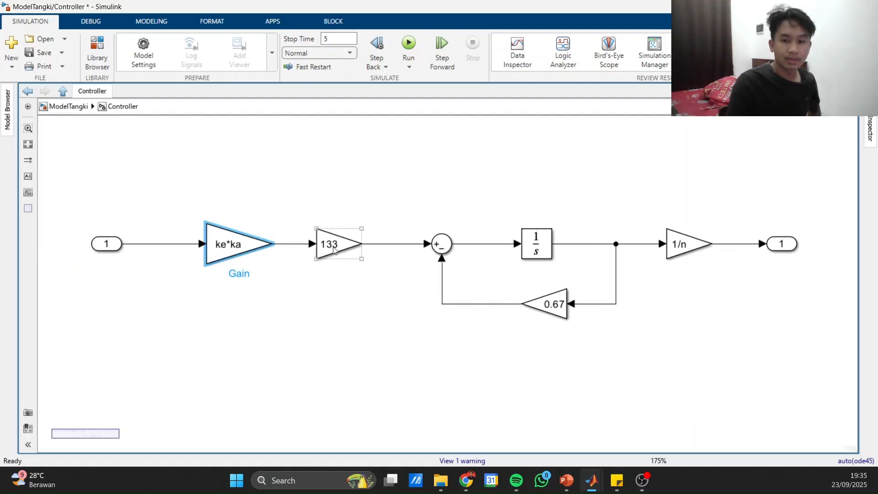
click(340, 246)
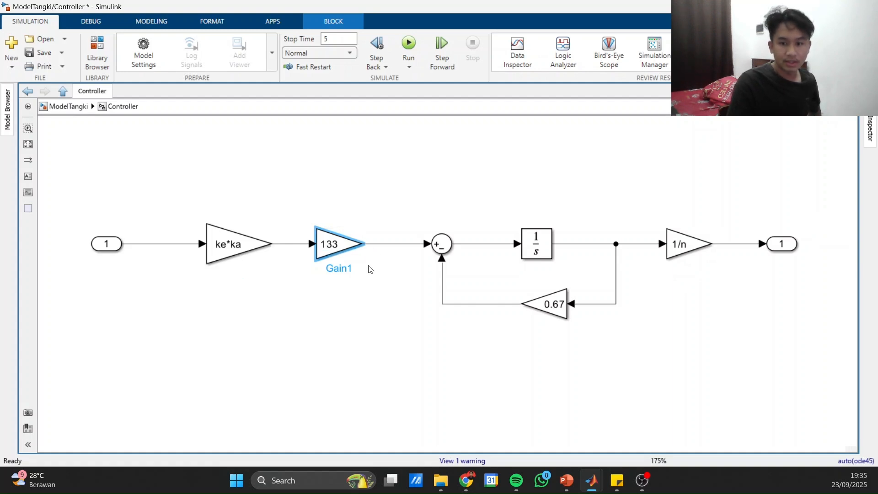
click(544, 245)
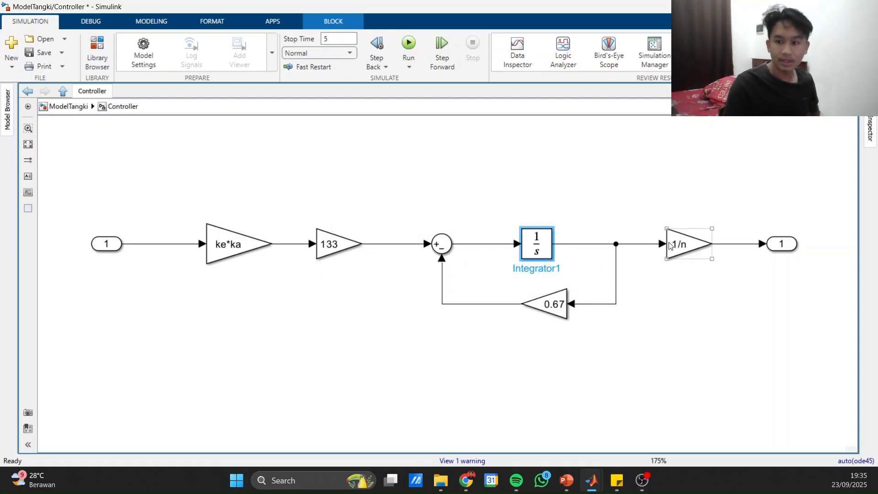
click(681, 245)
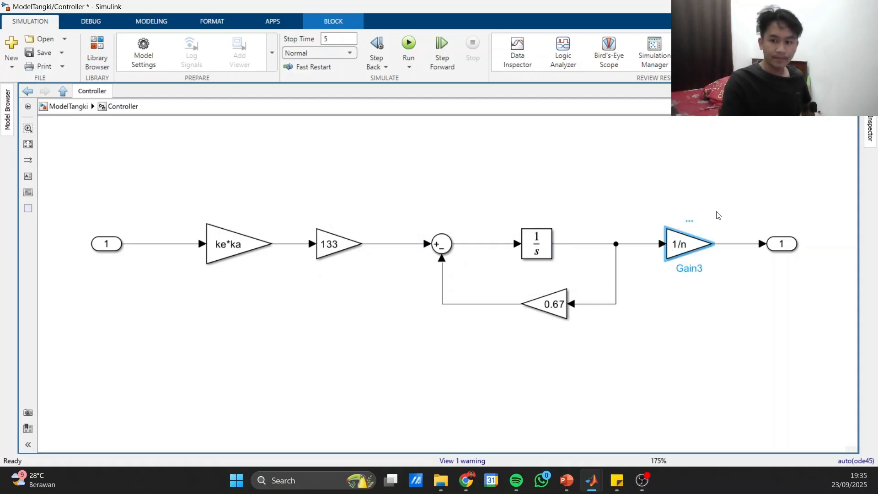
click(737, 207)
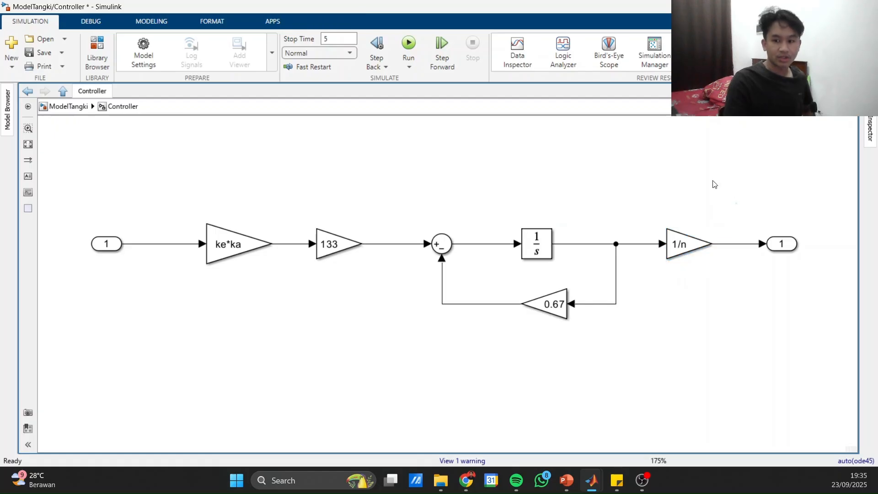
click(686, 244)
click(702, 338)
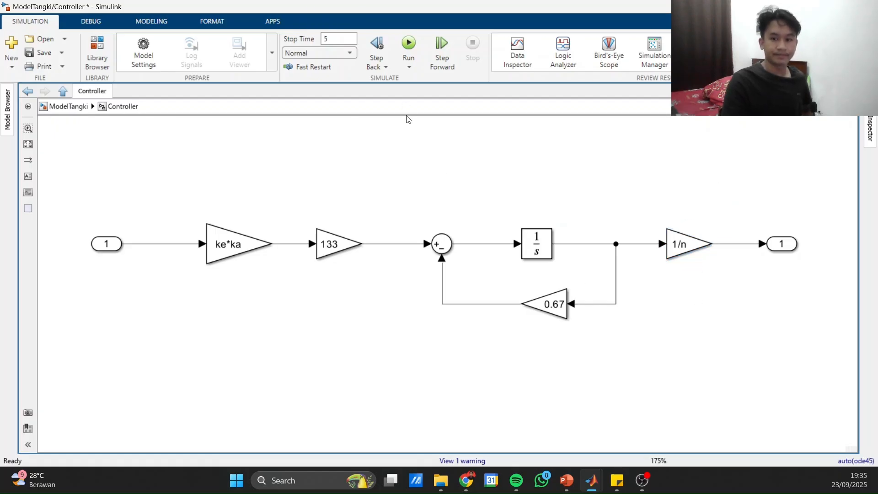
click(69, 106)
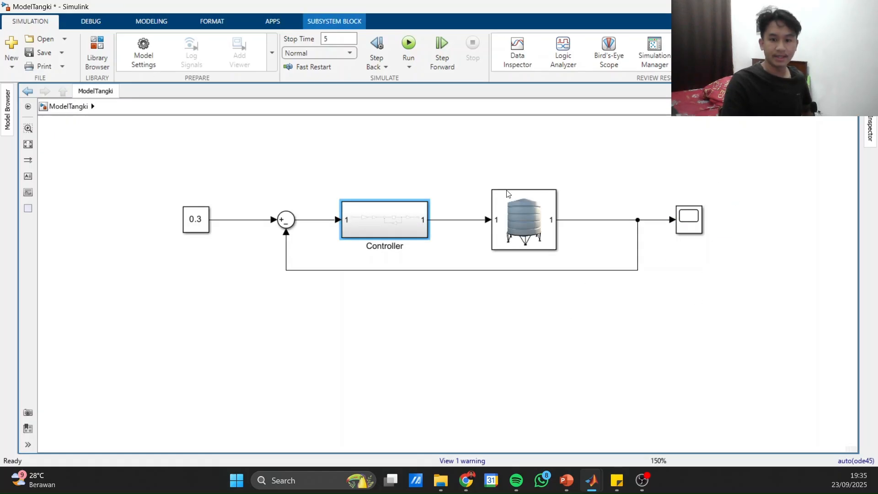
scroll(484, 194, down, 1)
scroll(447, 179, up, 1)
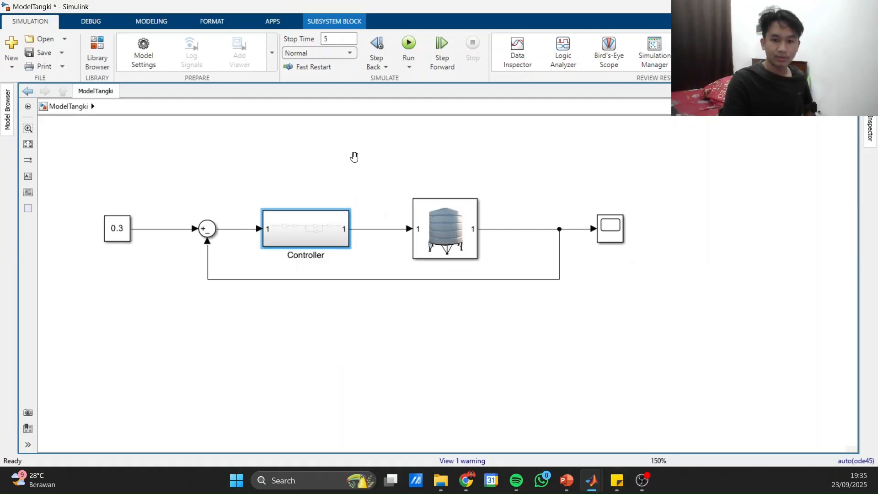
drag(118, 238, 133, 237)
click(147, 292)
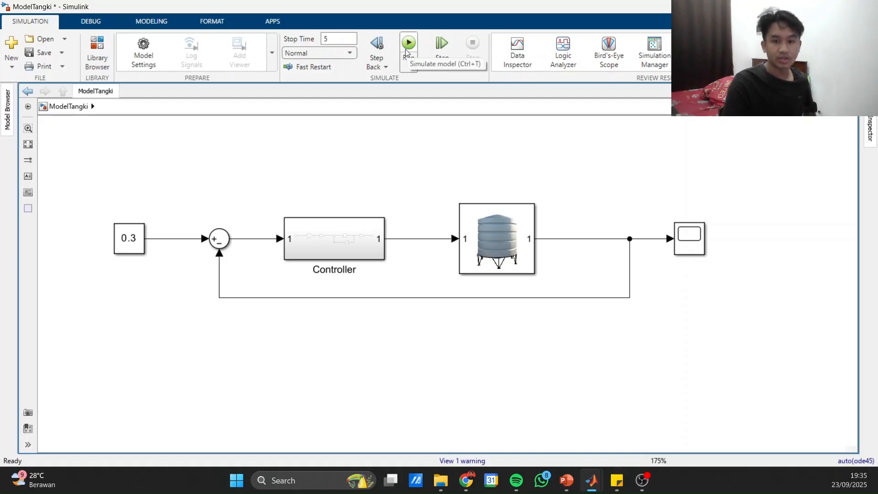
Step: Switch to the parameter.m script and review the definitions of kv, R, A, ke, ka and n
mouse_move(601, 490)
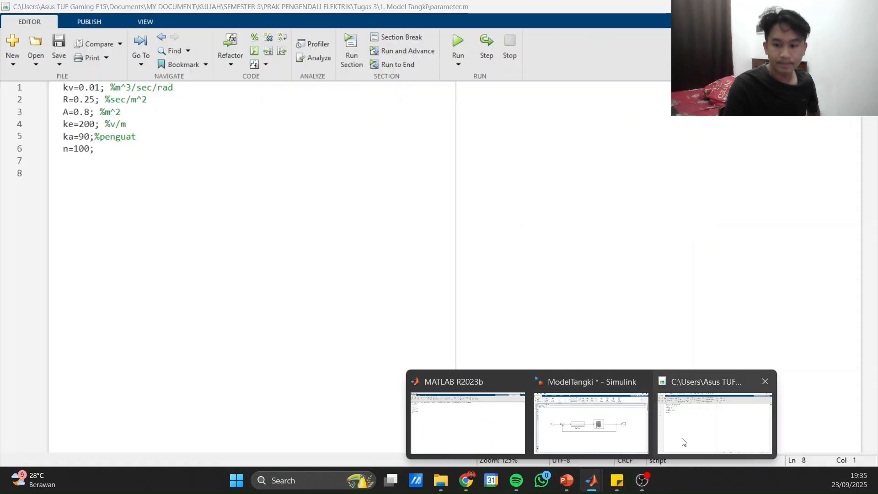
click(684, 442)
click(105, 150)
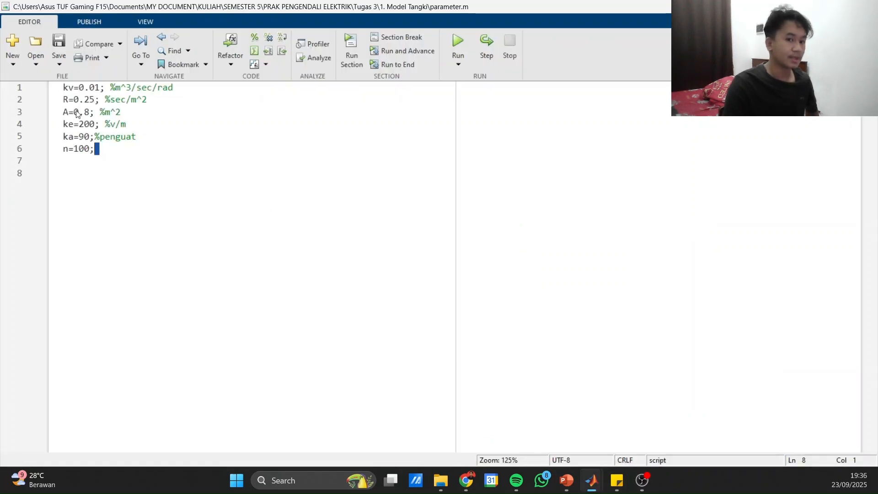
shift+click(54, 90)
click(177, 117)
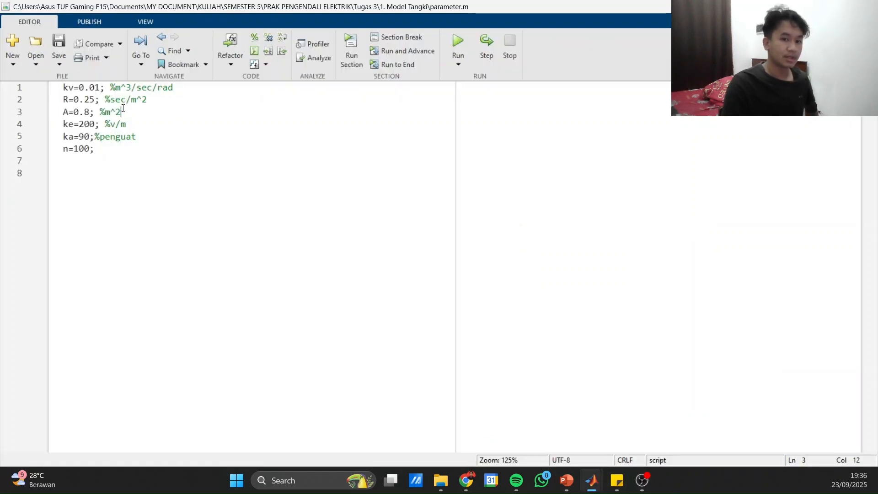
drag(122, 108, 46, 82)
drag(107, 149, 62, 122)
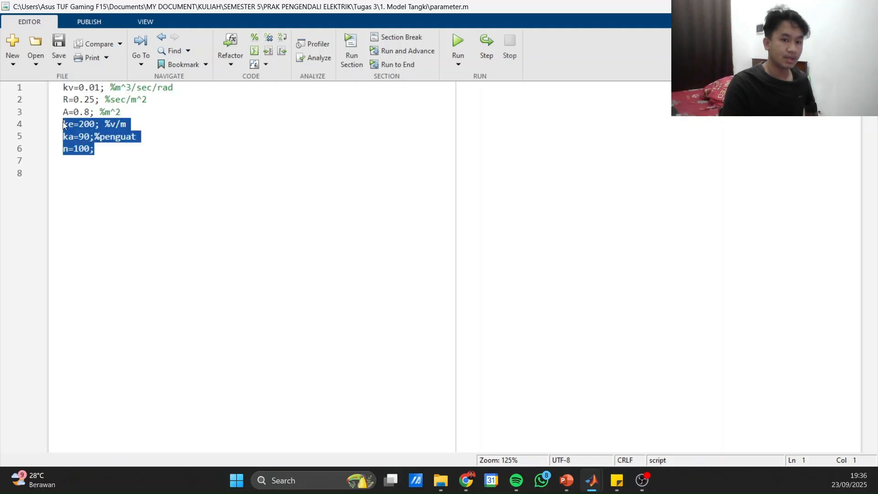
click(135, 170)
drag(163, 142, 30, 137)
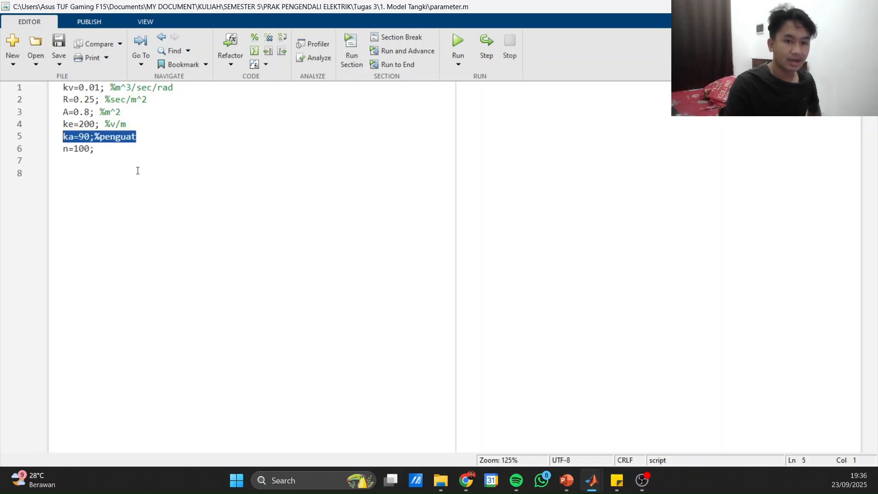
click(125, 154)
drag(98, 151, 56, 154)
click(103, 153)
click(119, 157)
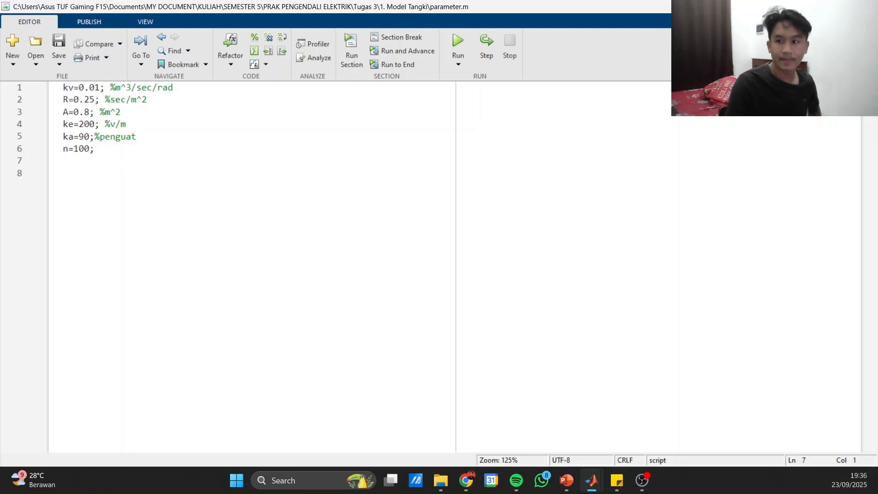
Step: Return to the ModelTangki model, run the simulation, and view the tank response in the scope
click(812, 6)
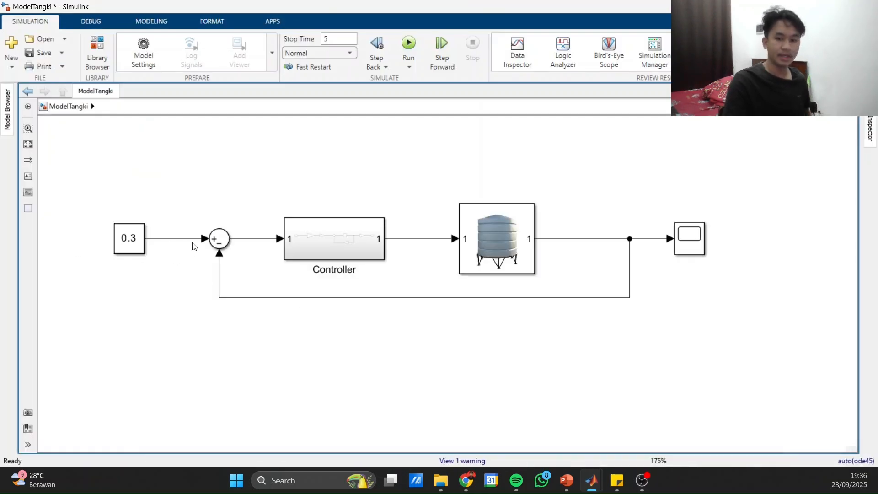
click(408, 44)
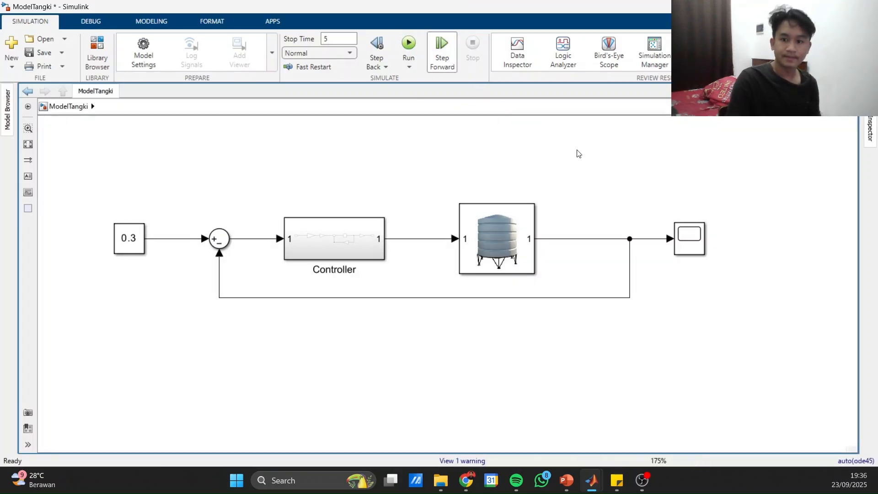
click(695, 240)
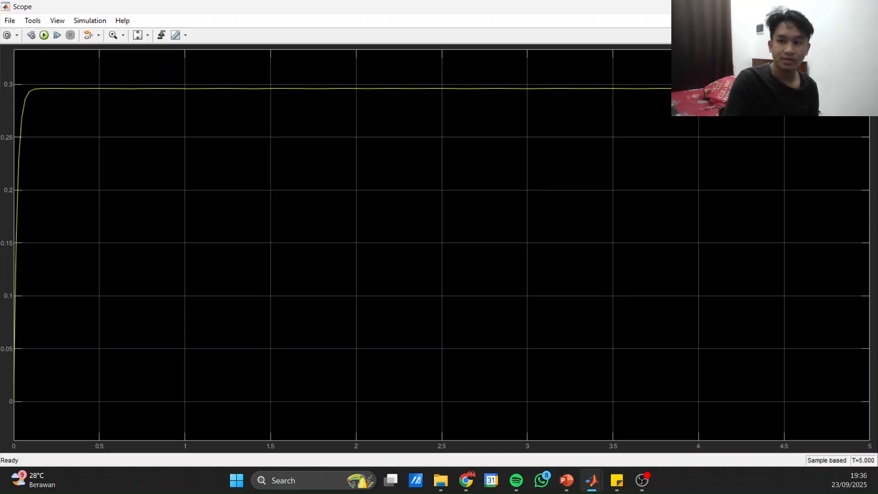
click(867, 7)
click(684, 321)
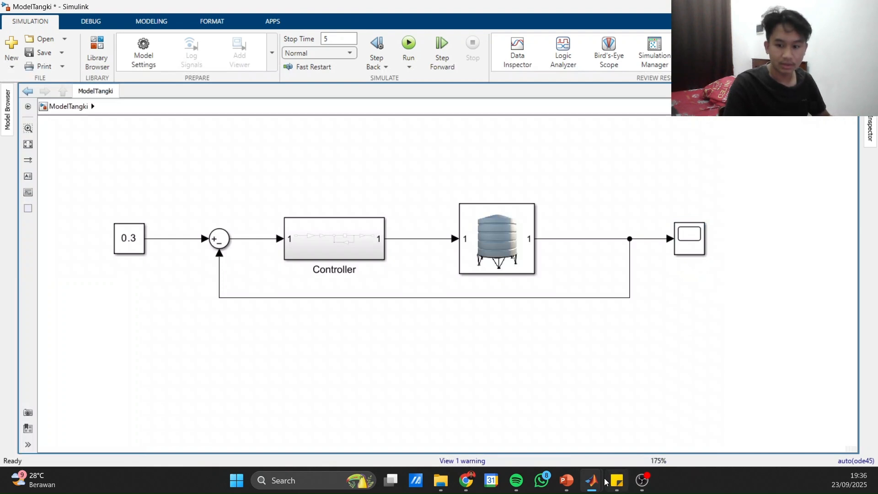
Step: Set the amplifier gain ka to 2 in the parameter.m script and save it
mouse_move(593, 482)
click(620, 408)
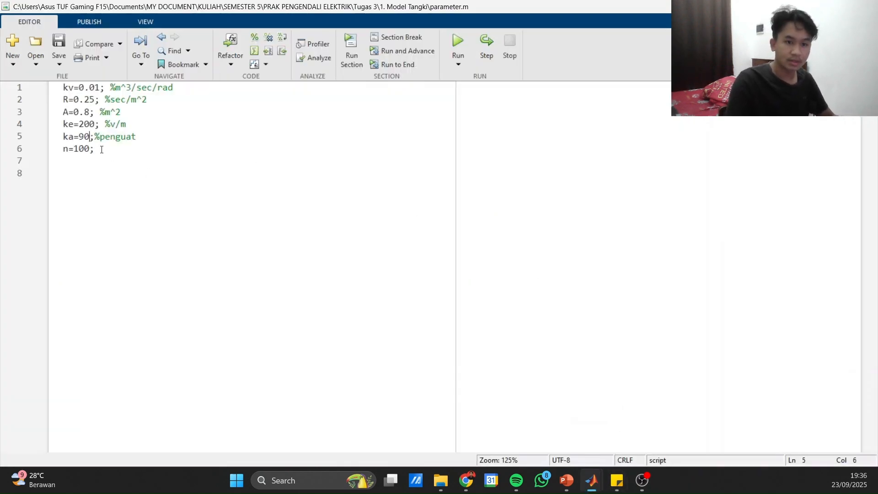
key(BackSpace)
key(BackSpace)
text(3)
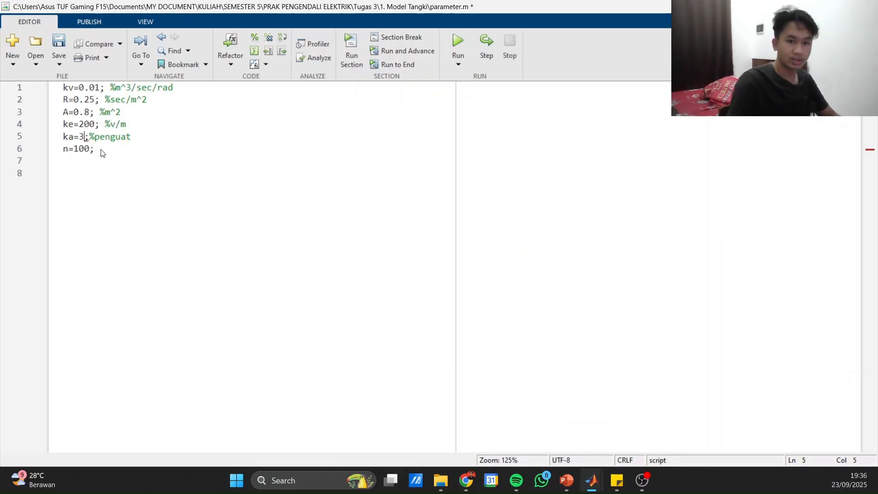
key(BackSpace)
text(2)
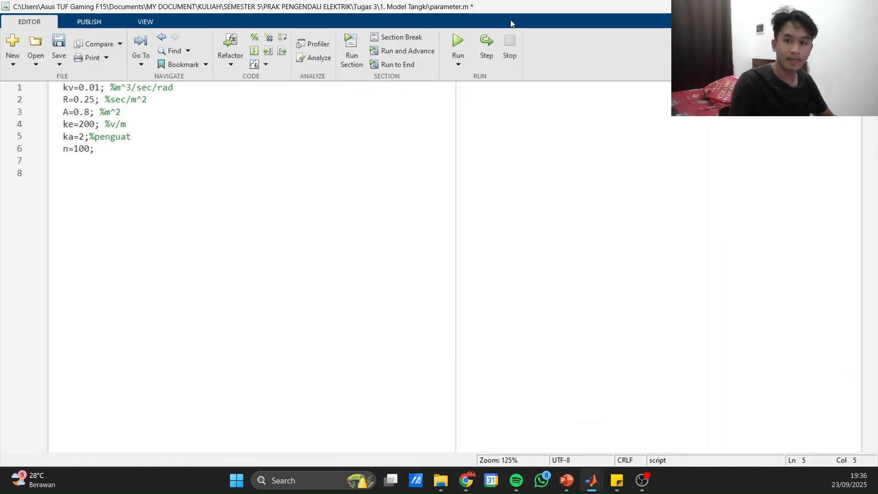
key(ctrl+s)
Step: Rerun the ModelTangki simulation with the changed gain and examine the response curve in the scope
key(alt+Tab)
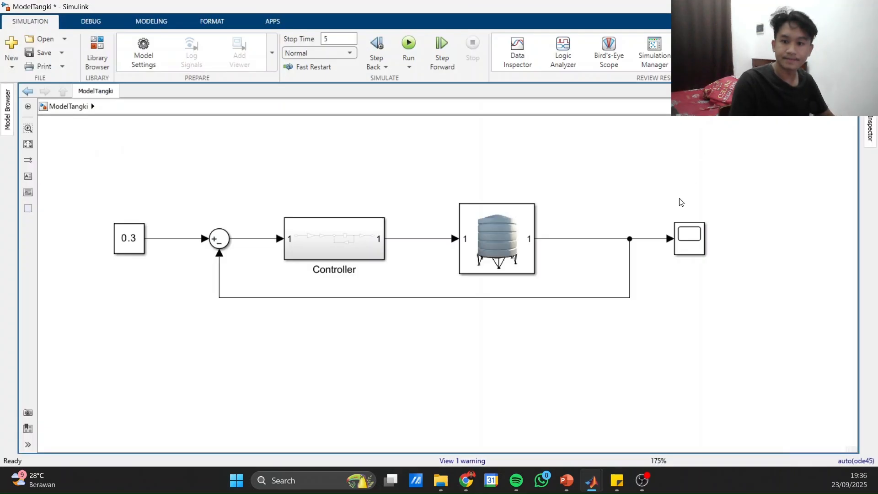
double_click(688, 247)
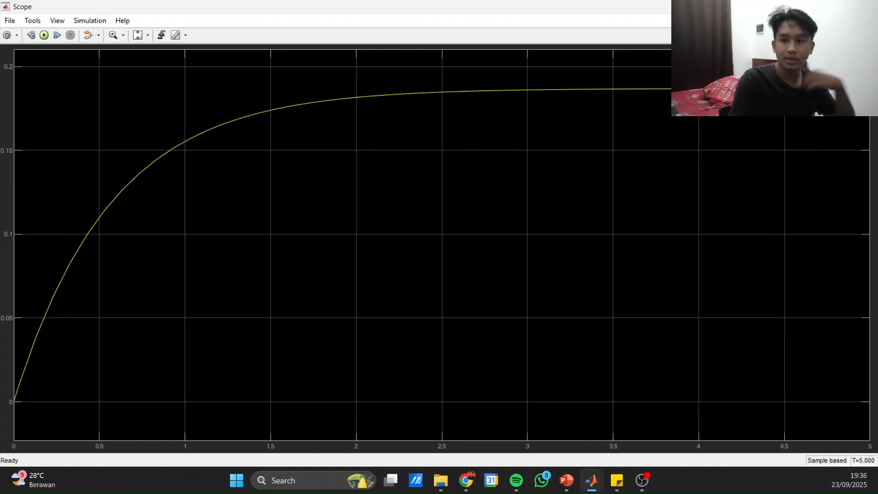
key(alt+Tab)
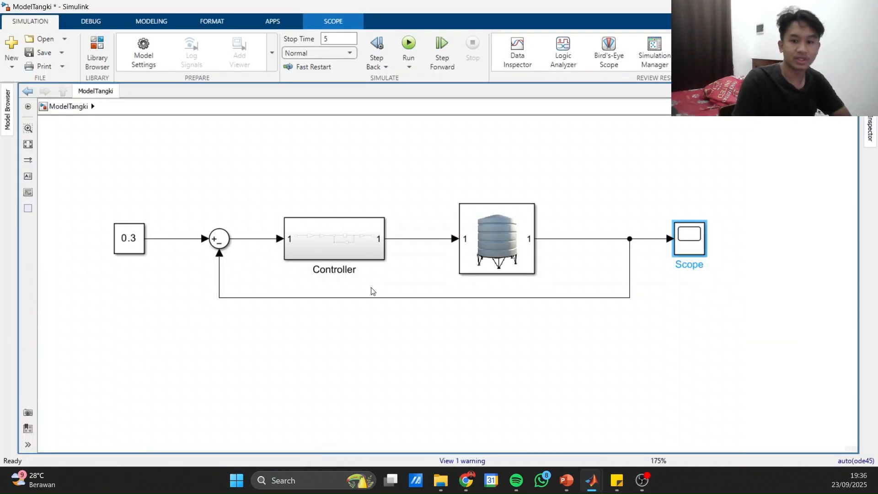
click(429, 329)
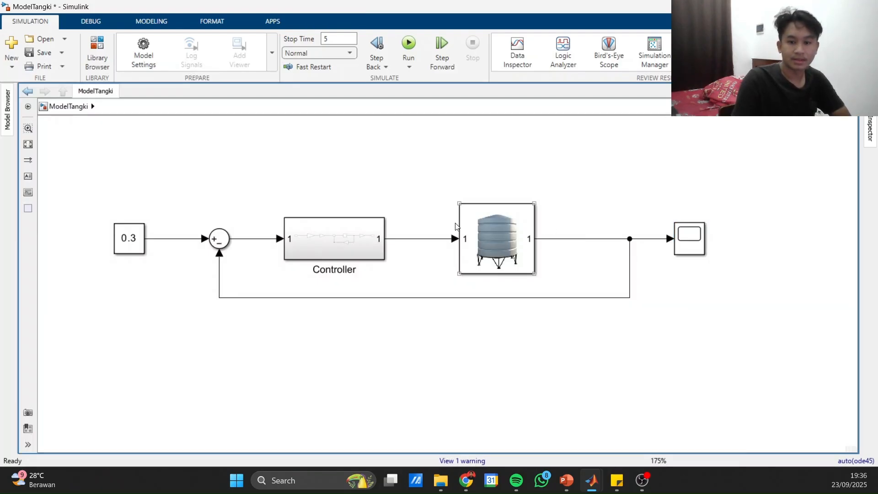
mouse_move(641, 491)
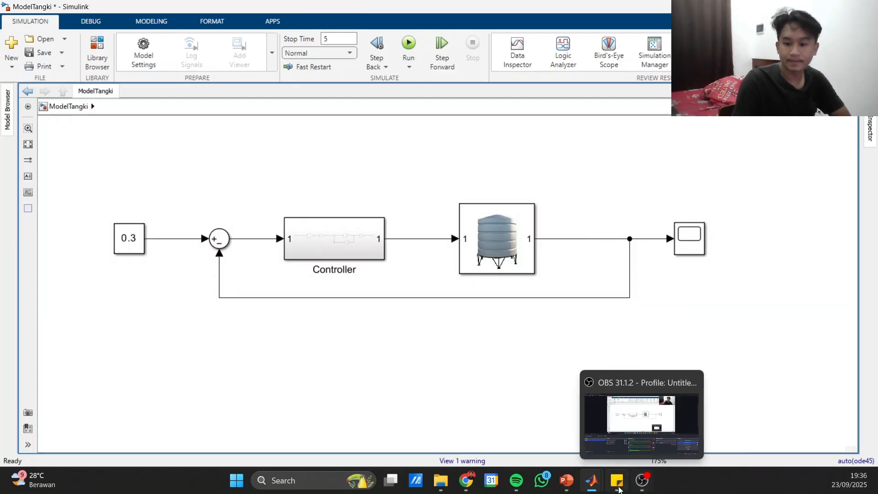
Step: Set the amplifier gain ka to 120 in the parameter.m script and run the script
mouse_move(591, 481)
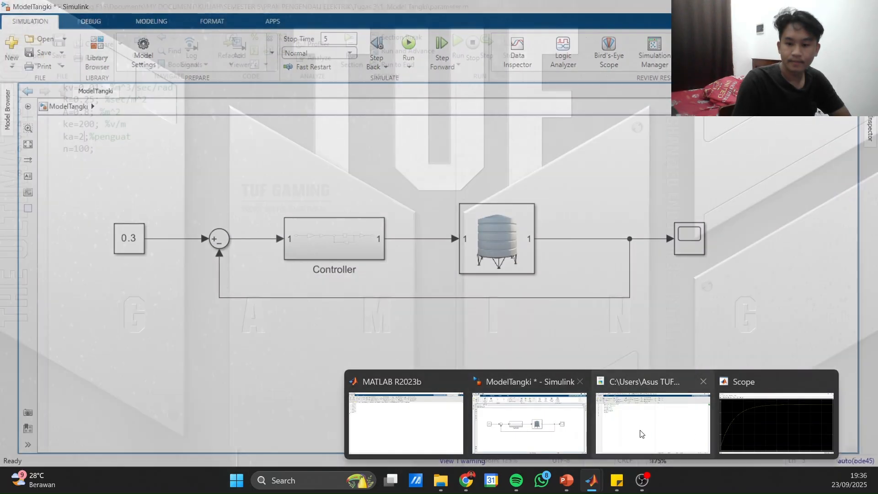
click(642, 433)
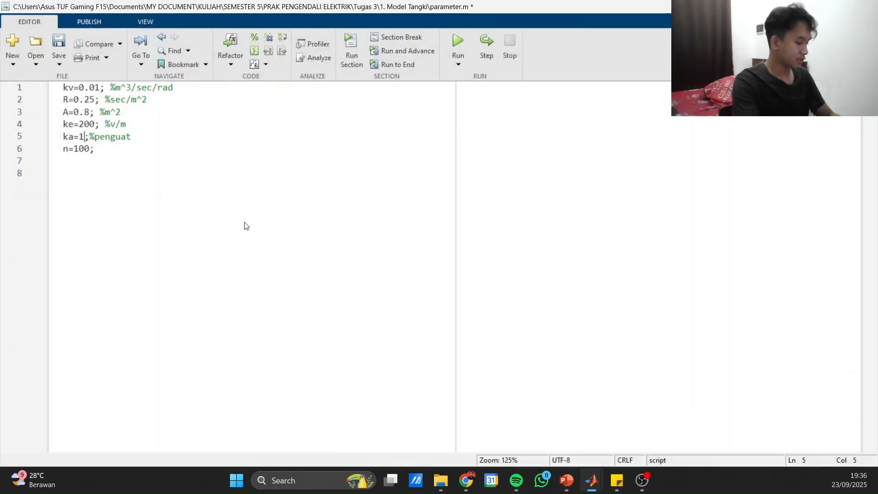
text(20)
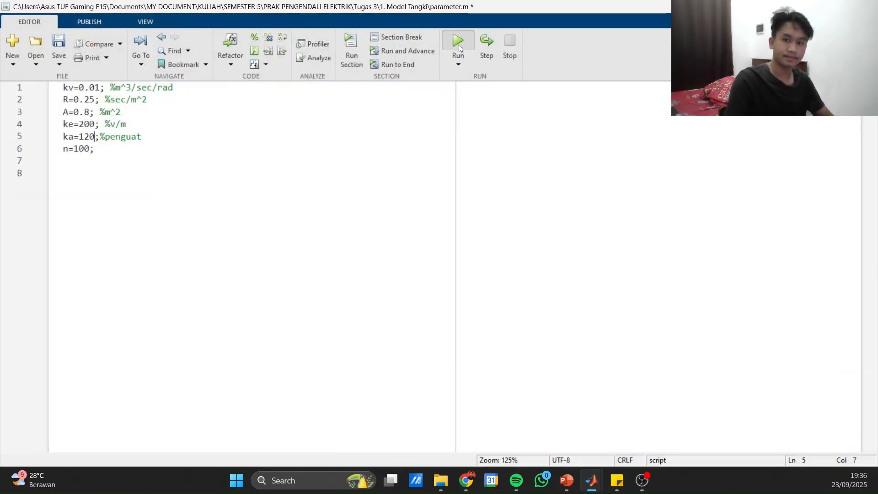
click(458, 45)
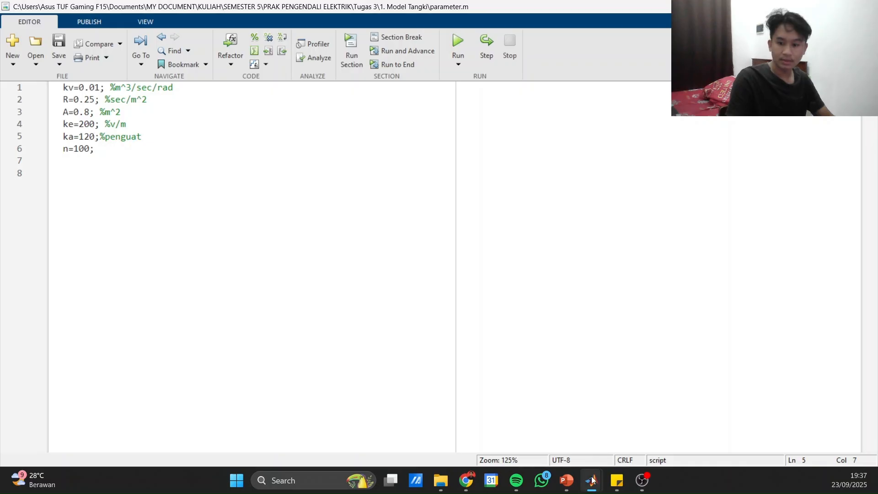
Step: Rerun the ModelTangki simulation with the new amplifier gain and examine the tank response in the scope
mouse_move(593, 480)
click(530, 423)
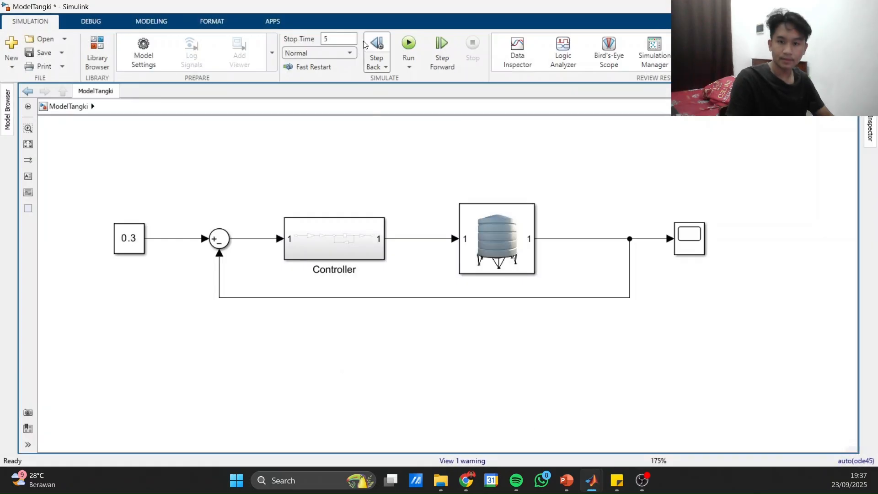
key(ctrl+t)
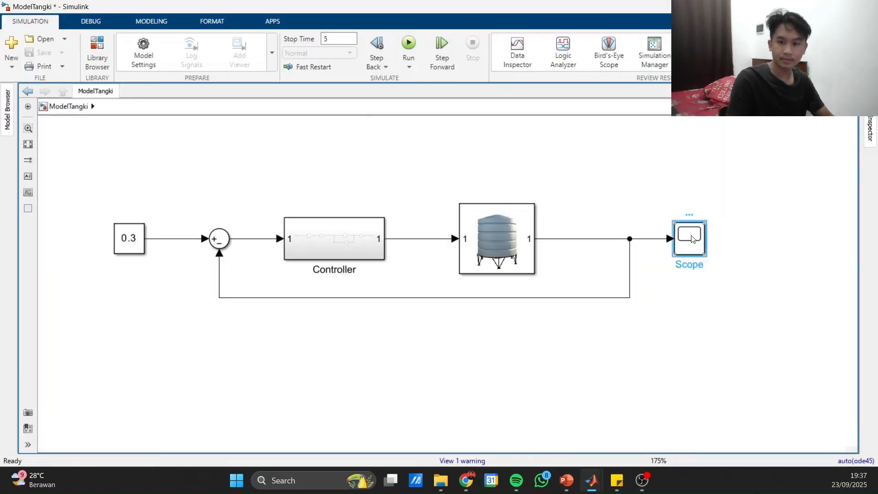
double_click(689, 237)
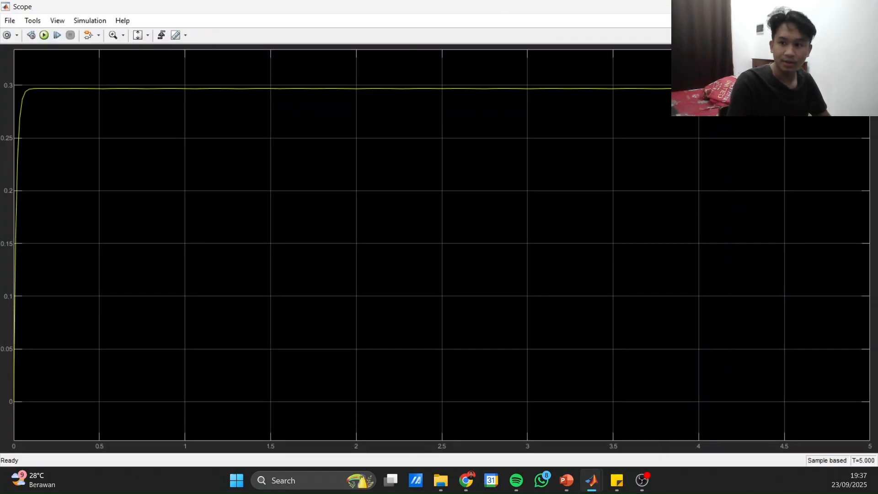
click(867, 6)
Step: Set the ModelTangki simulation stop time to 3, rerun it, and view the response in the scope
double_click(344, 36)
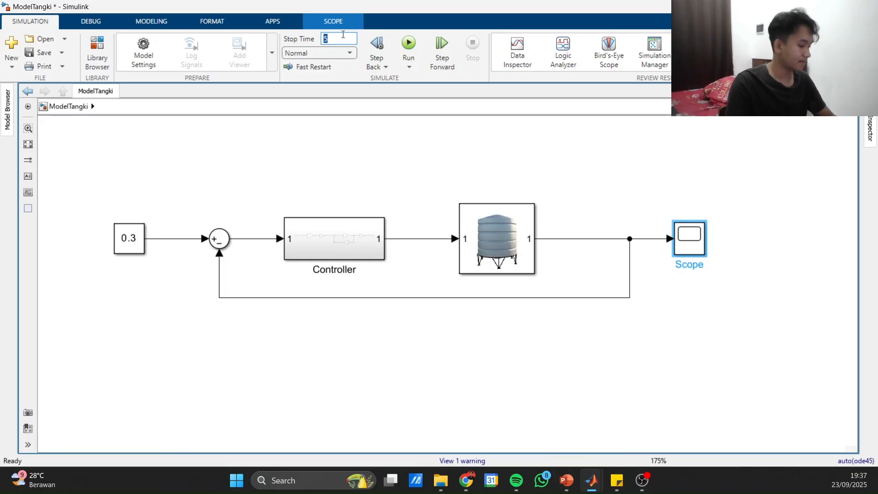
text(3)
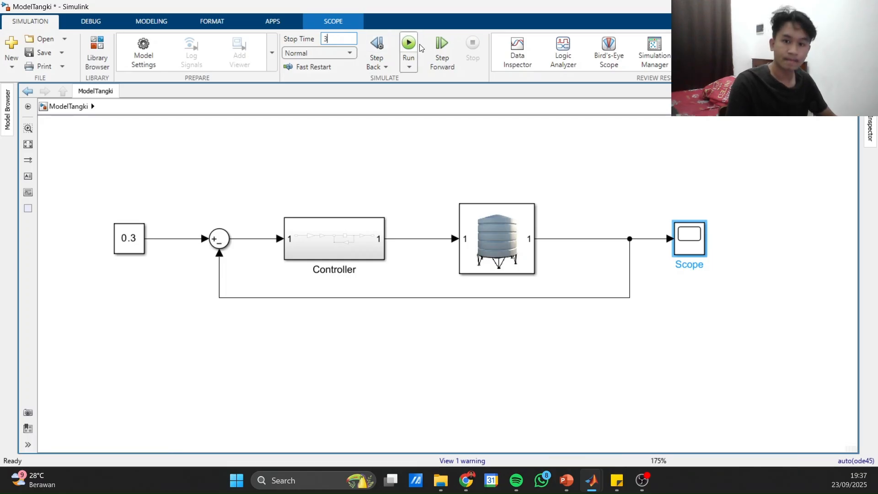
click(408, 45)
double_click(692, 239)
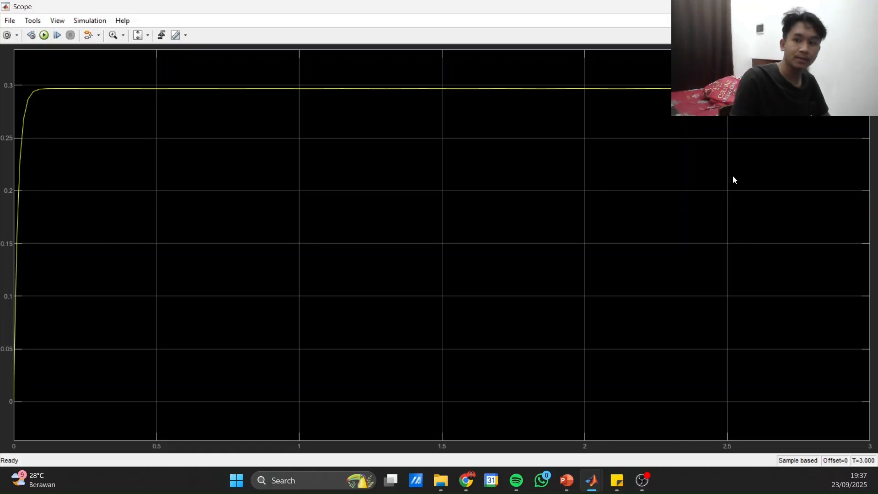
click(867, 7)
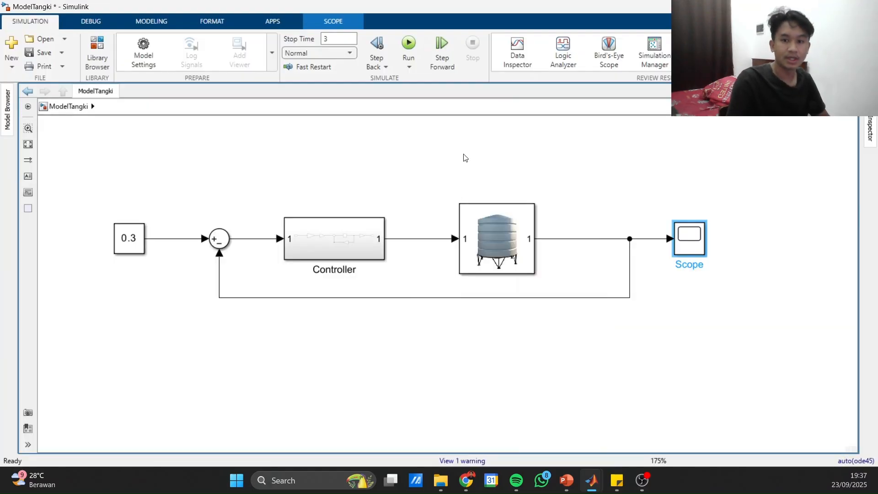
click(465, 157)
Step: Switch to the SpringDamper model and look over the block diagram of its Mass Spring Damper Model subsystem
key(alt+Tab)
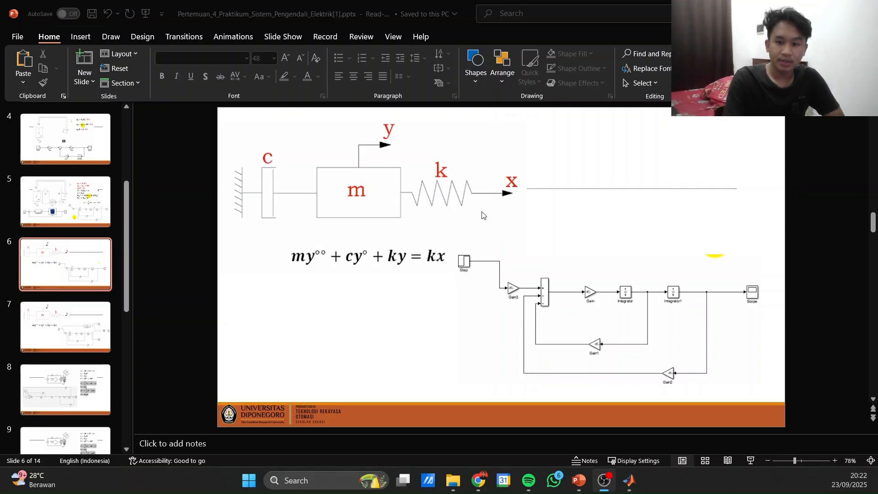
mouse_move(626, 485)
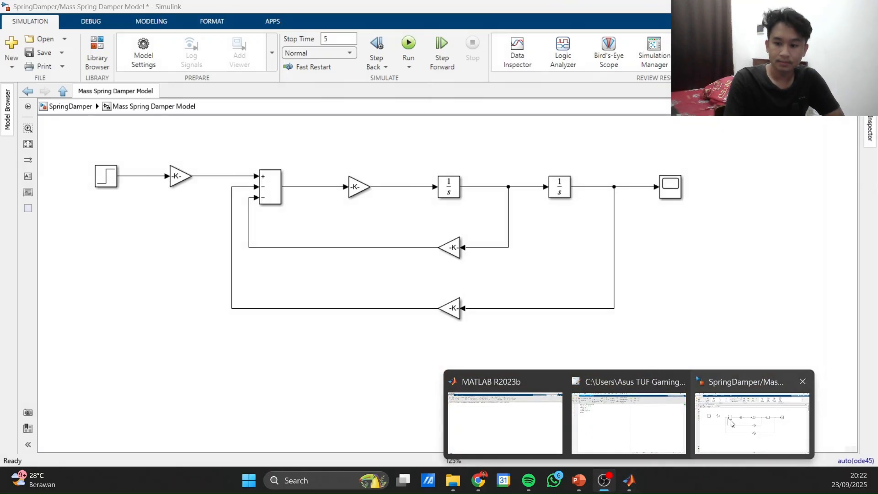
click(731, 419)
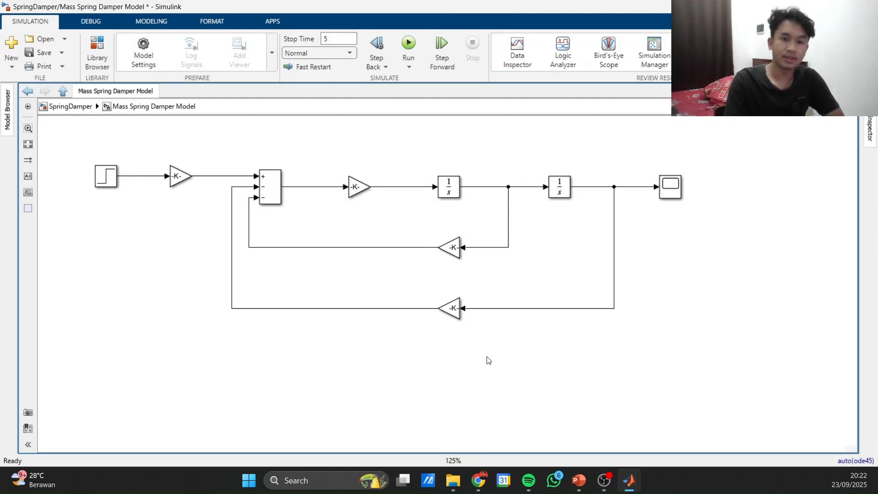
drag(487, 361, 515, 381)
drag(693, 361, 623, 360)
drag(637, 317, 656, 315)
Step: Widen the gain block after the Step source and the gain block after the sum so their values are readable
scroll(677, 291, up, 1)
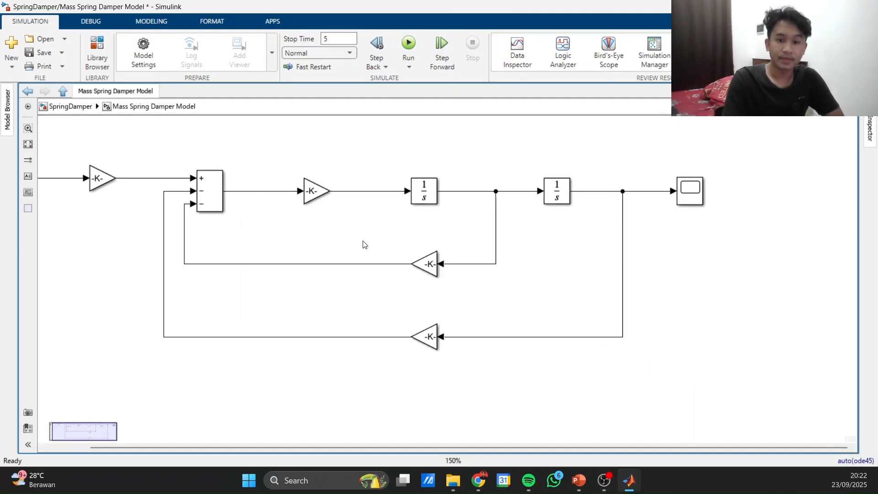
scroll(439, 243, left, 4)
click(256, 177)
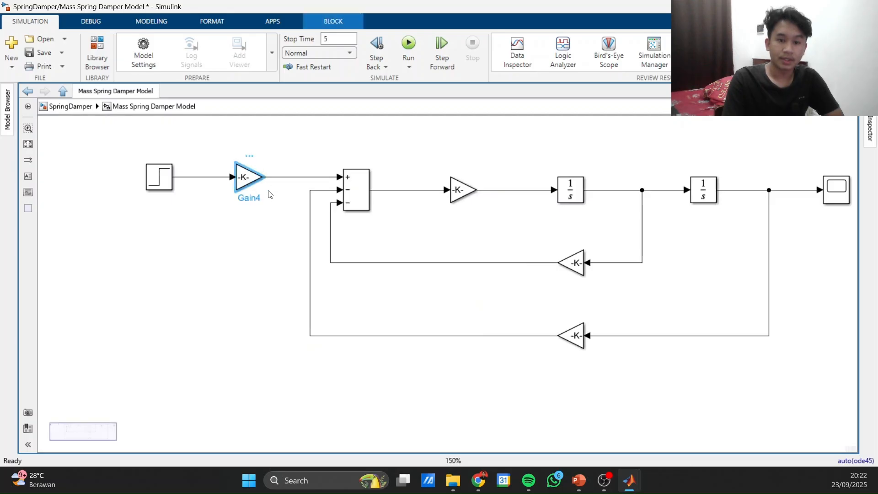
drag(261, 190, 290, 192)
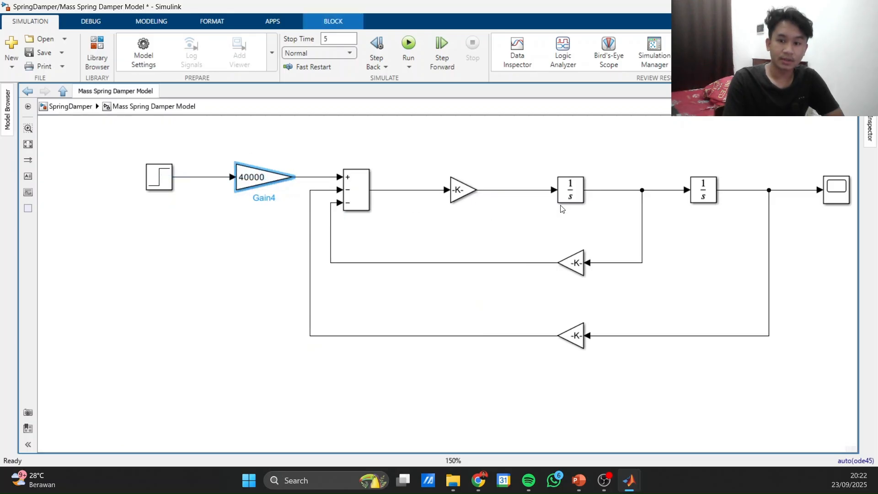
click(461, 190)
drag(478, 203, 506, 208)
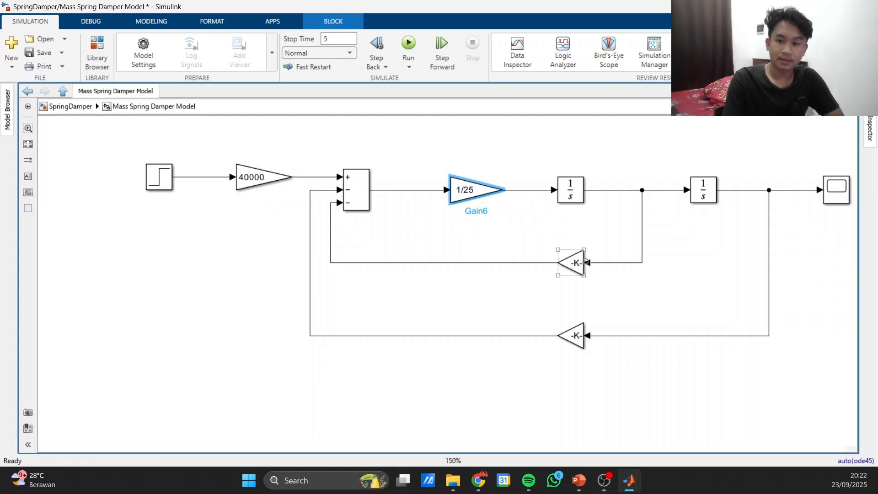
Step: Widen the two feedback gain blocks to show their values, and move the Step block slightly closer to the input gain
click(572, 263)
mouse_move(584, 275)
mouse_down()
mouse_move(611, 278)
mouse_move(598, 277)
mouse_up()
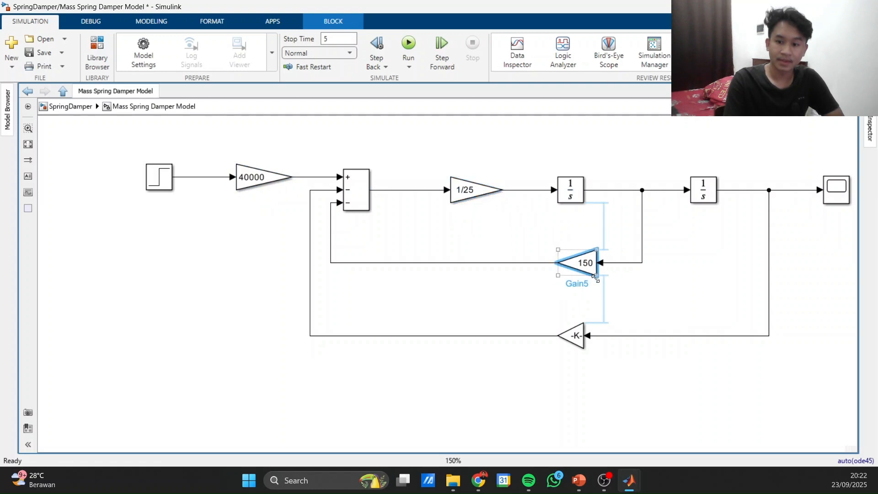
click(572, 336)
drag(584, 348, 619, 352)
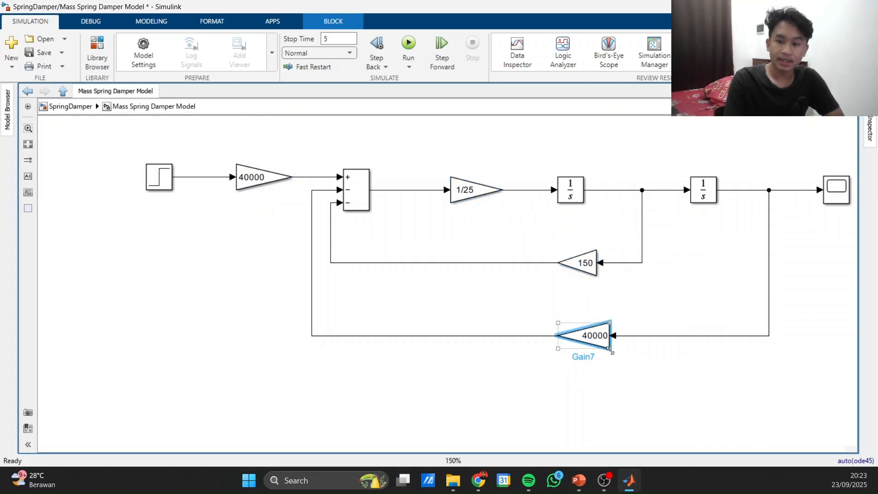
click(630, 288)
key(space)
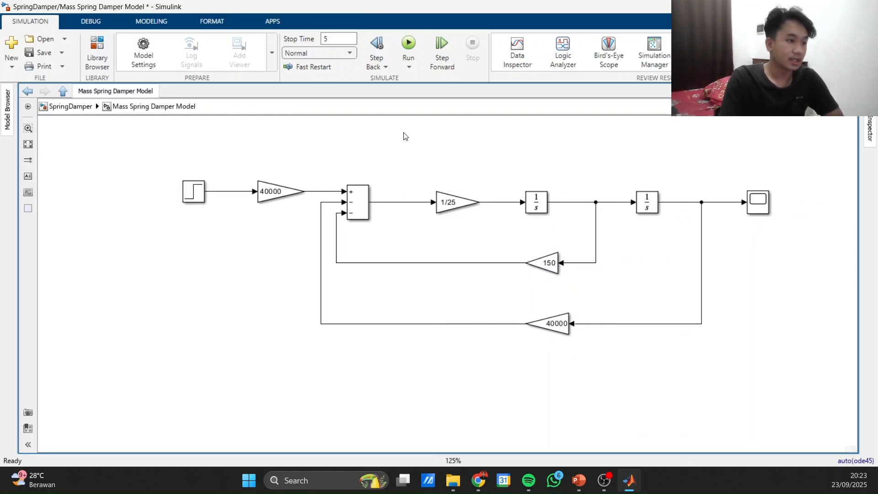
drag(193, 188, 204, 189)
Step: Review the signal path through the input gain, the 1/25 gain, both integrators and the two feedback gains
click(289, 197)
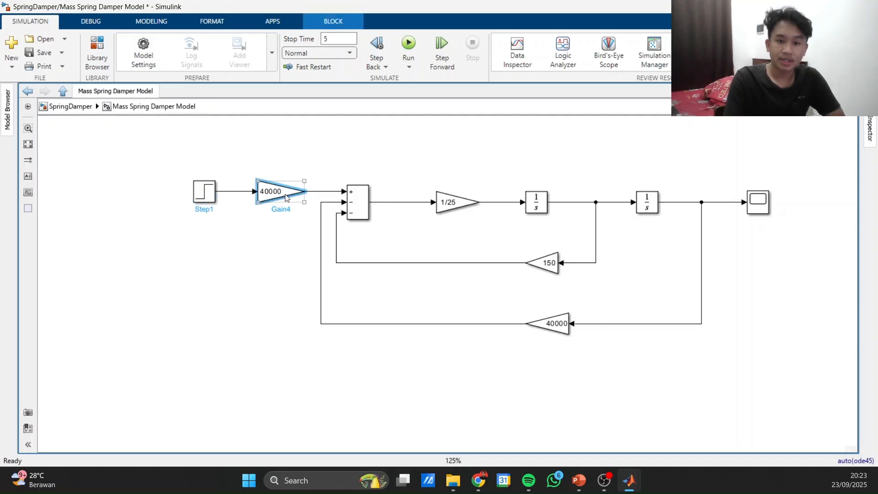
click(295, 172)
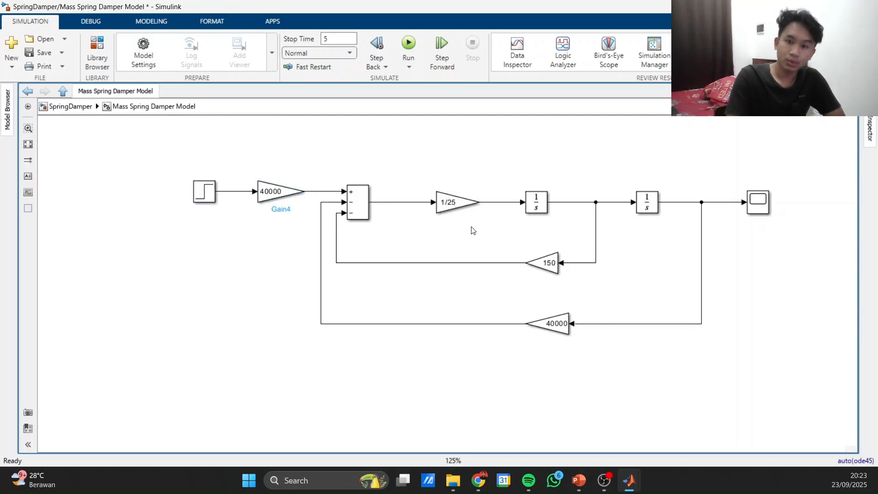
click(475, 211)
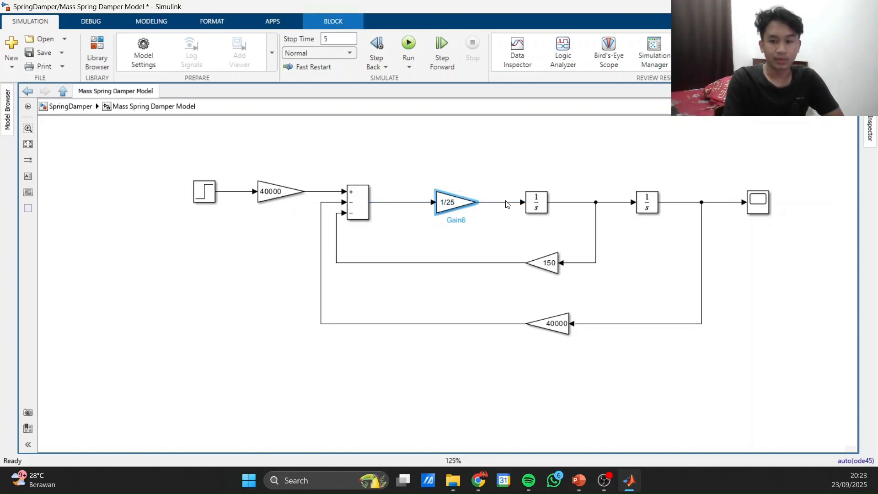
click(531, 194)
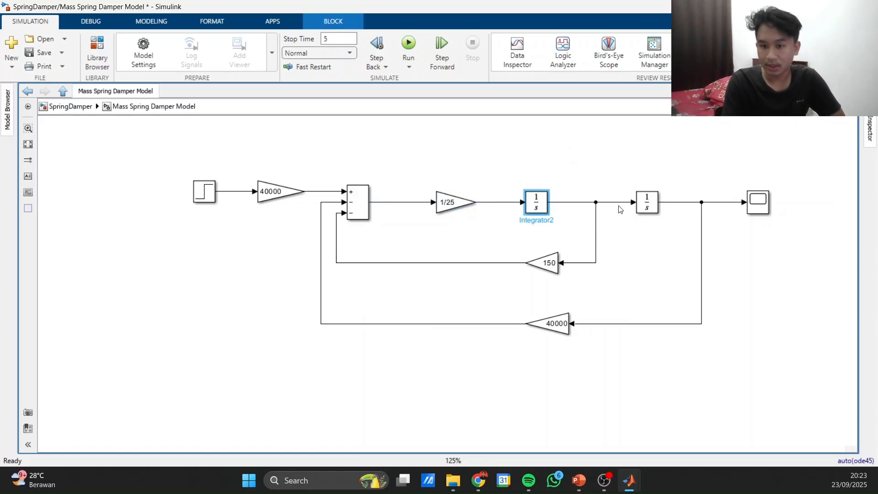
click(646, 242)
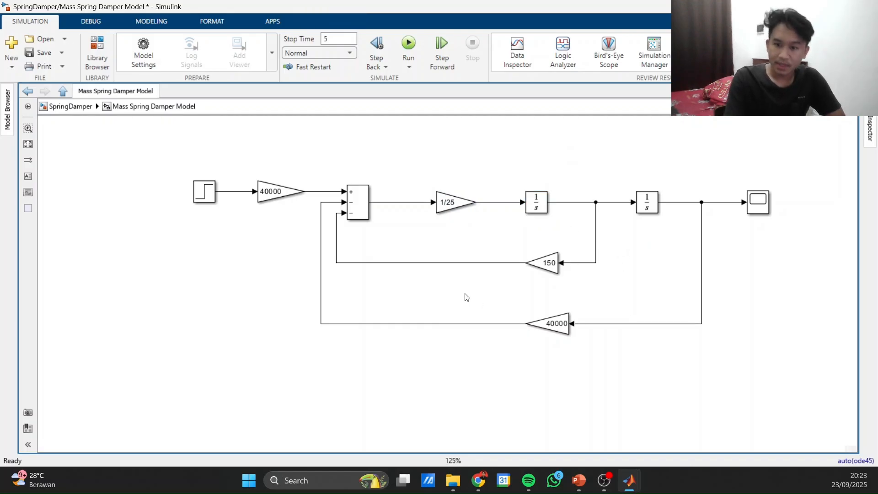
click(551, 260)
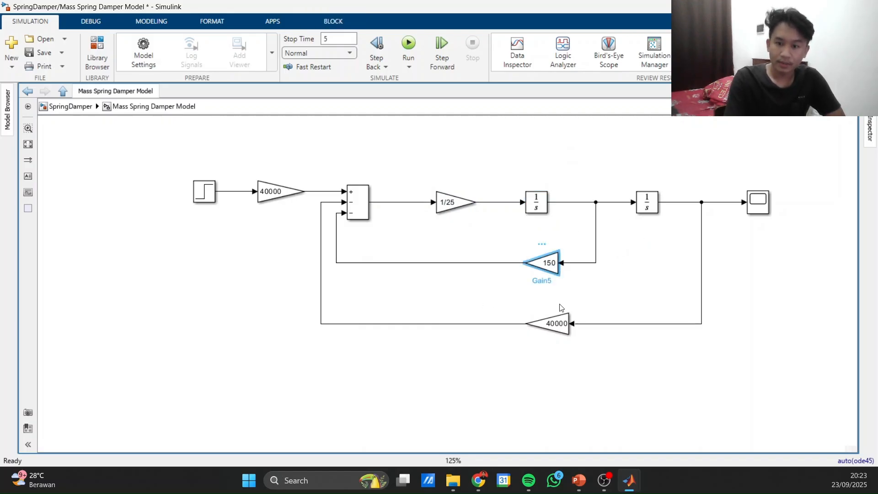
click(564, 322)
click(651, 235)
click(542, 203)
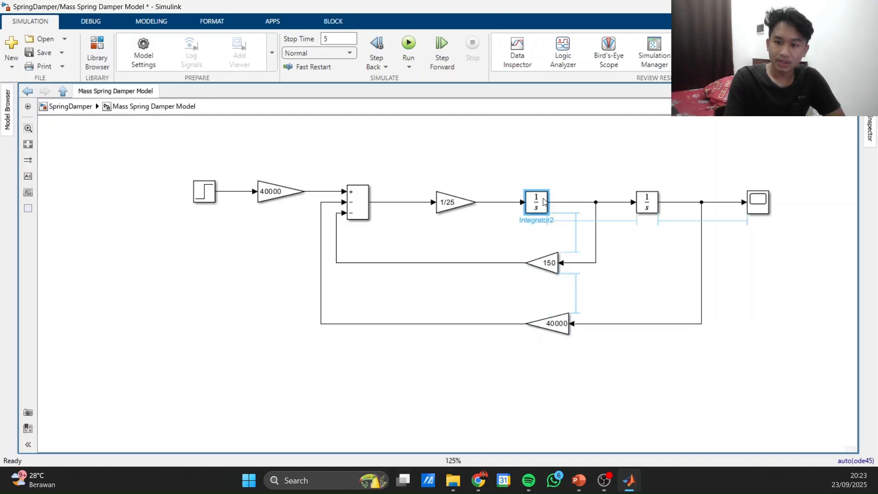
click(648, 200)
click(677, 269)
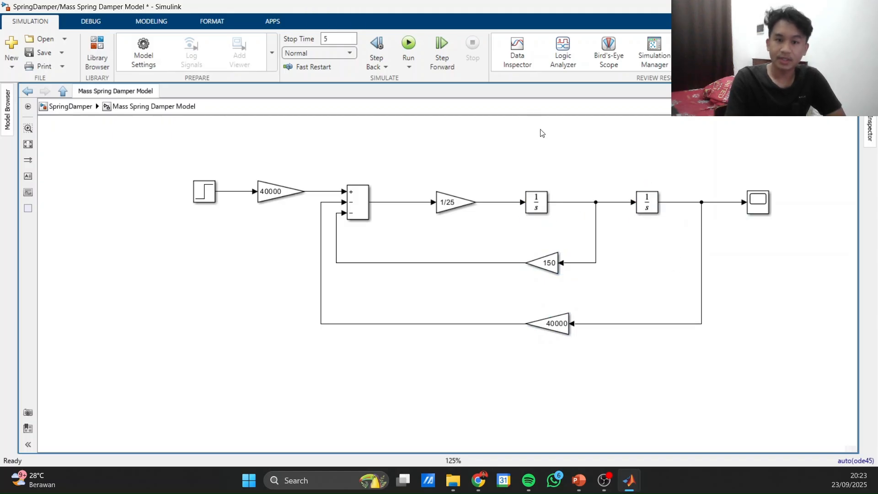
Step: Run the mass spring damper simulation and examine the step response in an enlarged, repositioned scope window
click(409, 46)
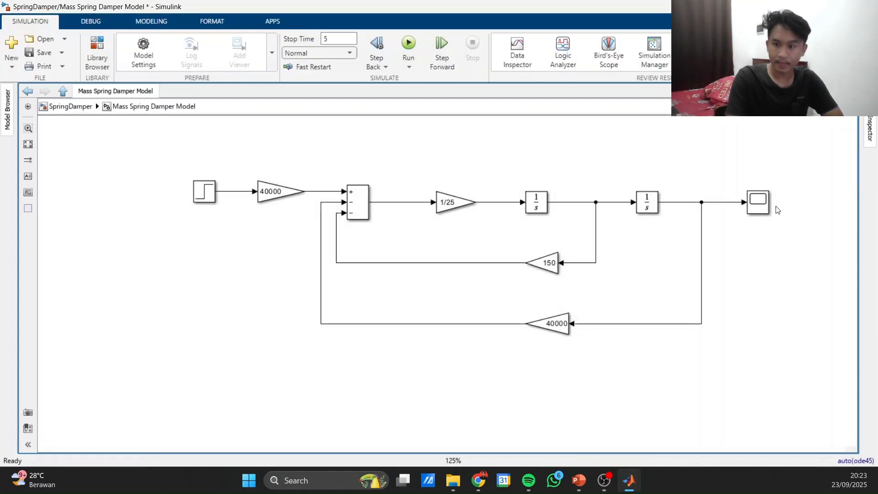
click(757, 206)
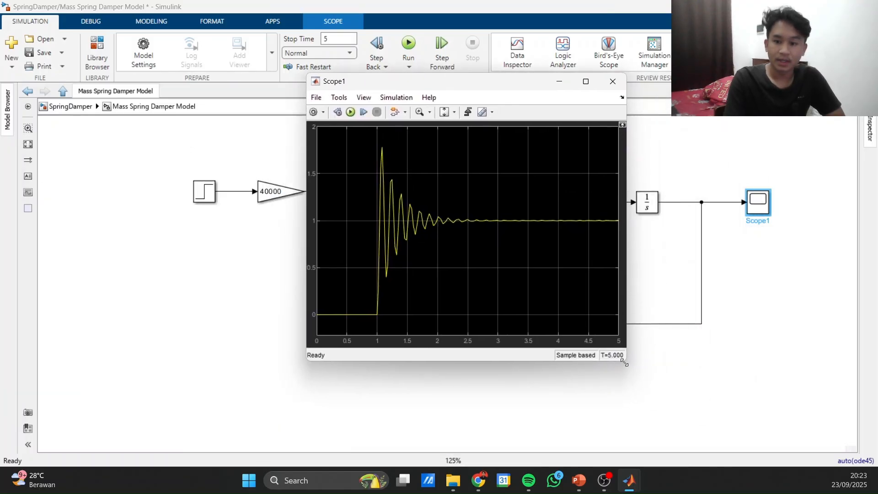
drag(628, 364, 756, 372)
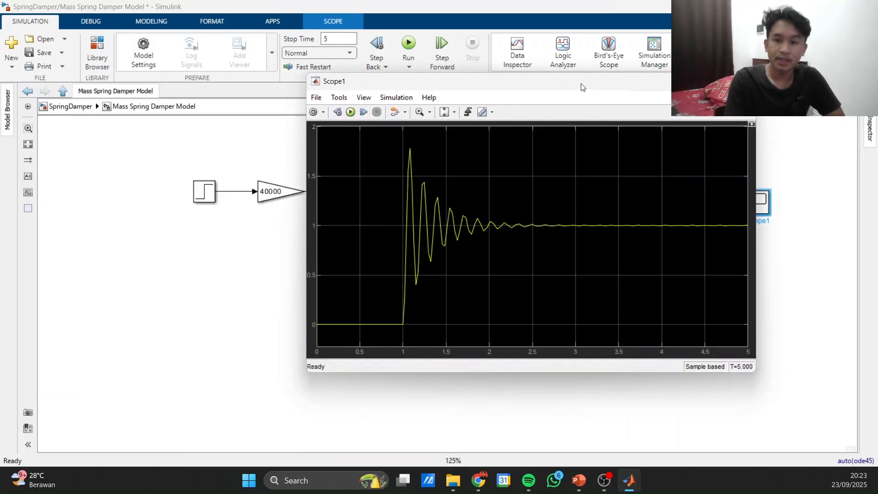
drag(582, 87, 491, 88)
drag(666, 370, 718, 375)
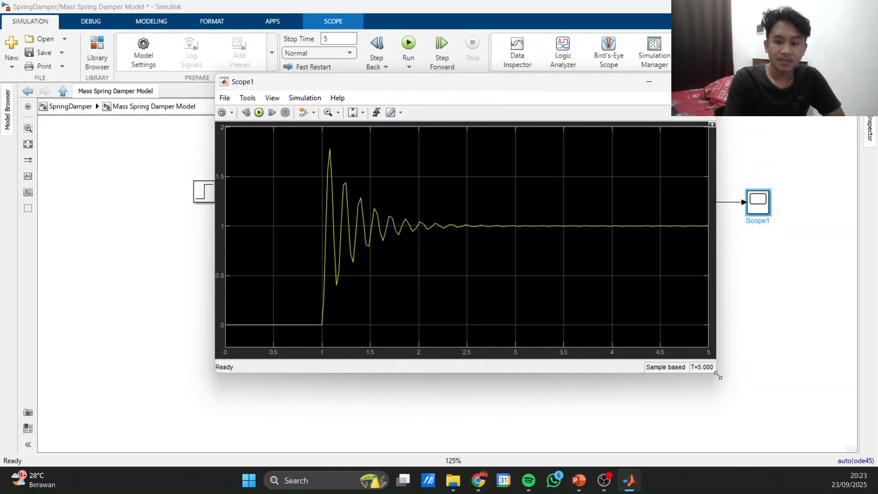
drag(563, 87, 516, 82)
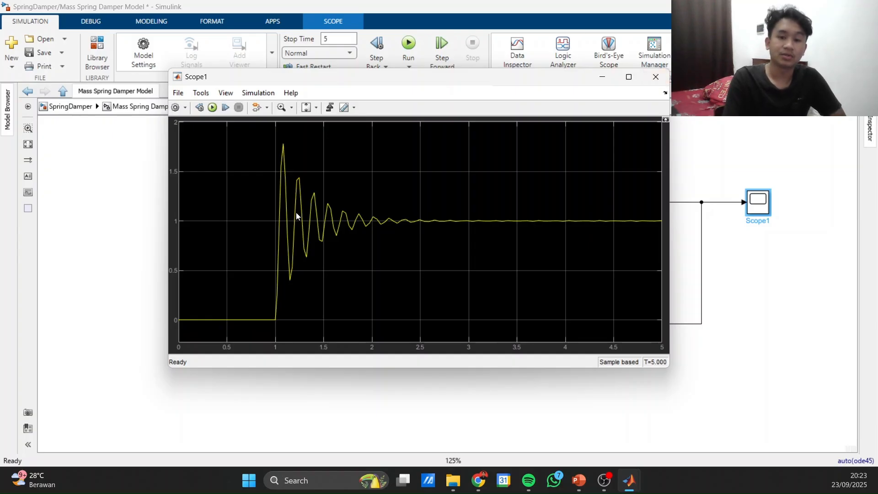
Step: Minimise the scope window and return to the Step source block in the mass spring damper diagram
click(603, 77)
click(207, 203)
click(190, 202)
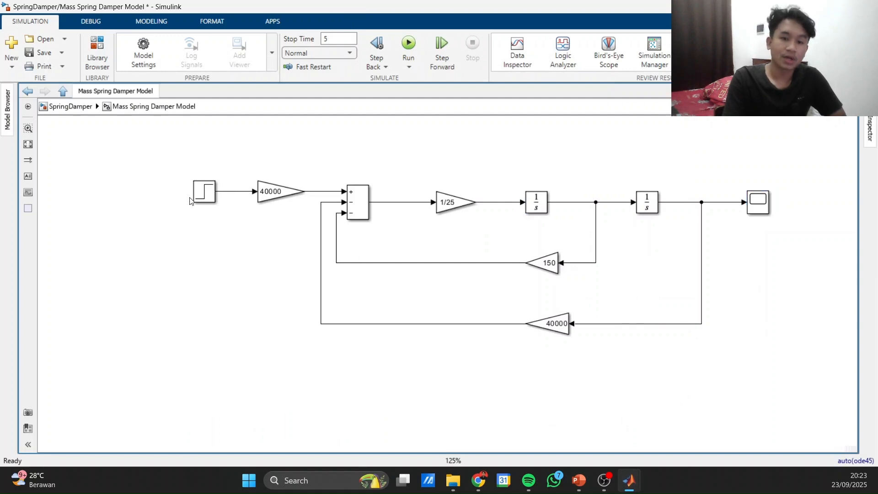
Step: Review the signal path from the Step source through the 40000 input gain, sum block and first integrator to the scope
click(205, 194)
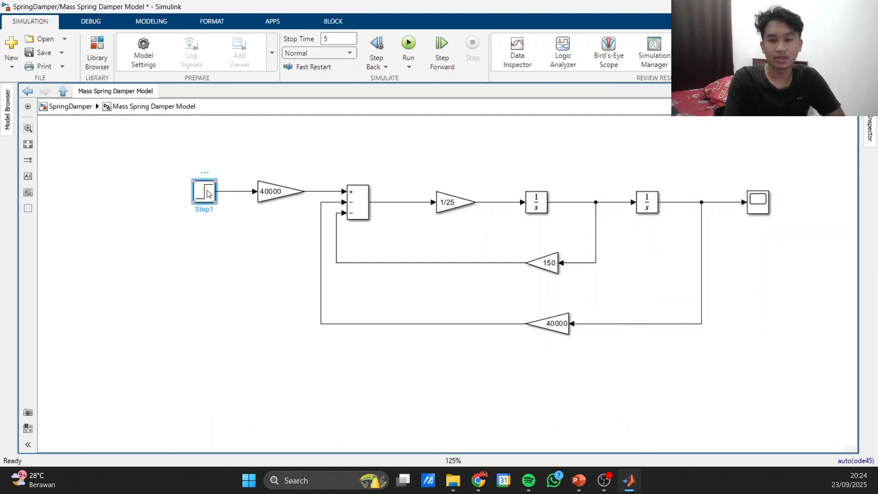
click(282, 191)
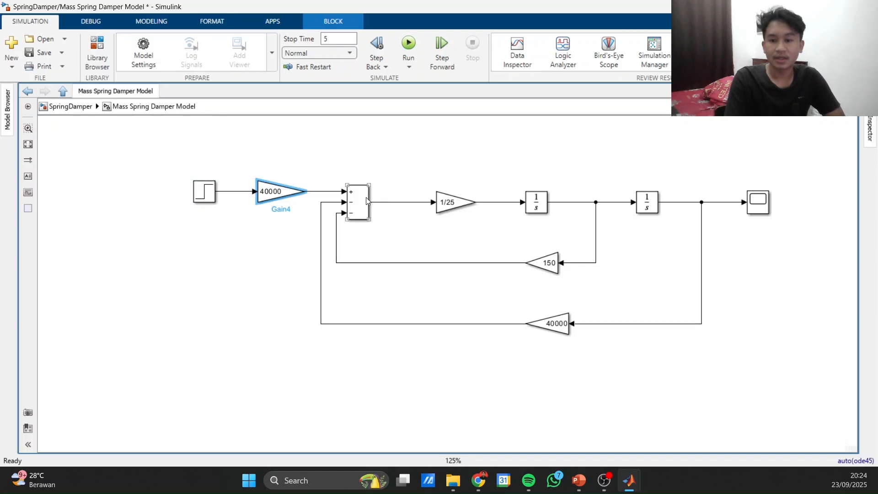
click(366, 197)
click(538, 204)
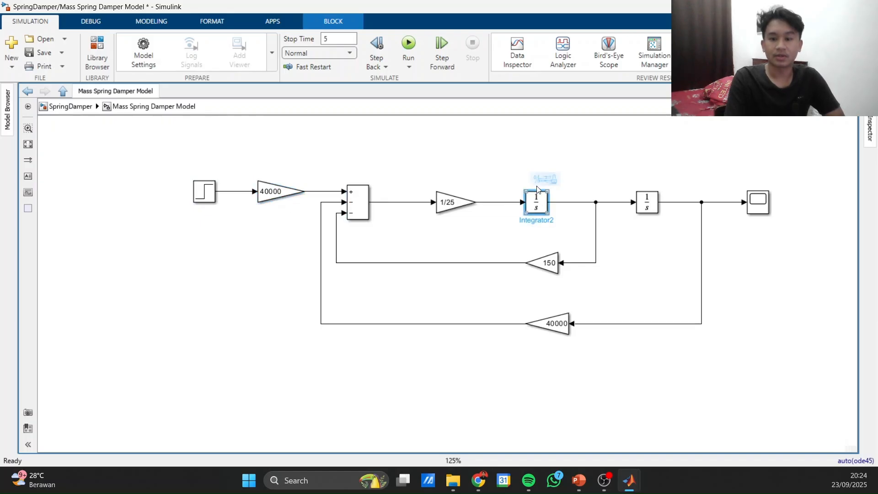
click(756, 213)
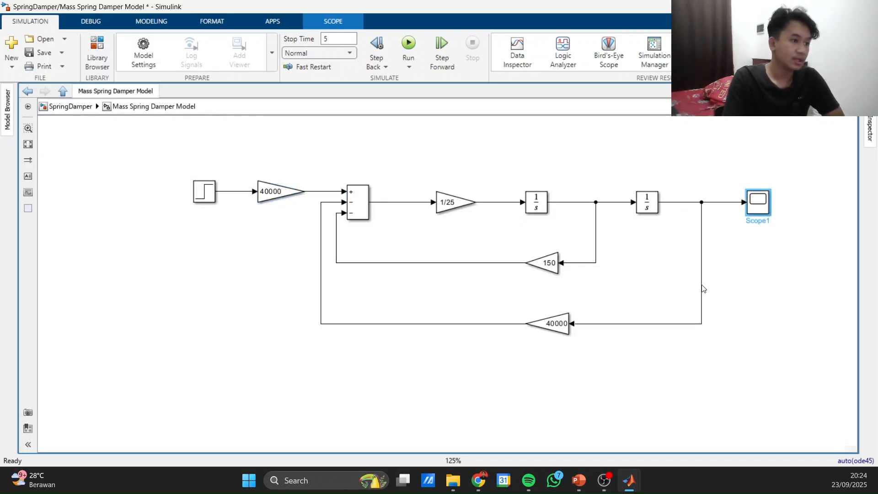
click(674, 148)
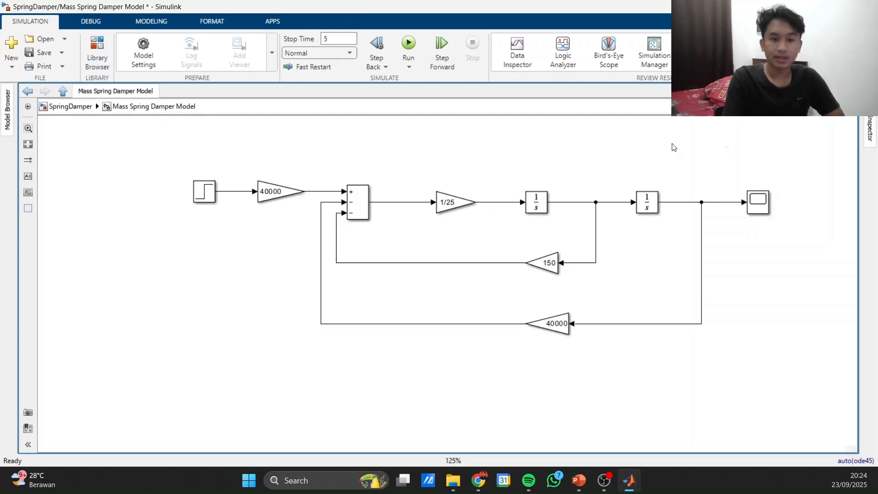
Step: Open the Mass Spring Damper Using Transfer Function subsystem and look over its transfer function and integrator paths
click(75, 104)
double_click(426, 256)
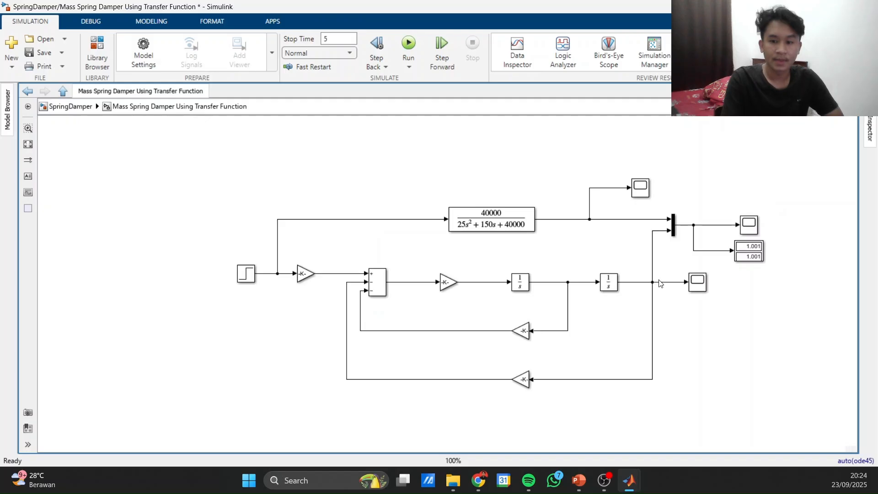
scroll(695, 287, down, 1)
drag(731, 302, 837, 312)
scroll(674, 288, up, 2)
click(551, 189)
click(602, 219)
scroll(590, 218, down, 1)
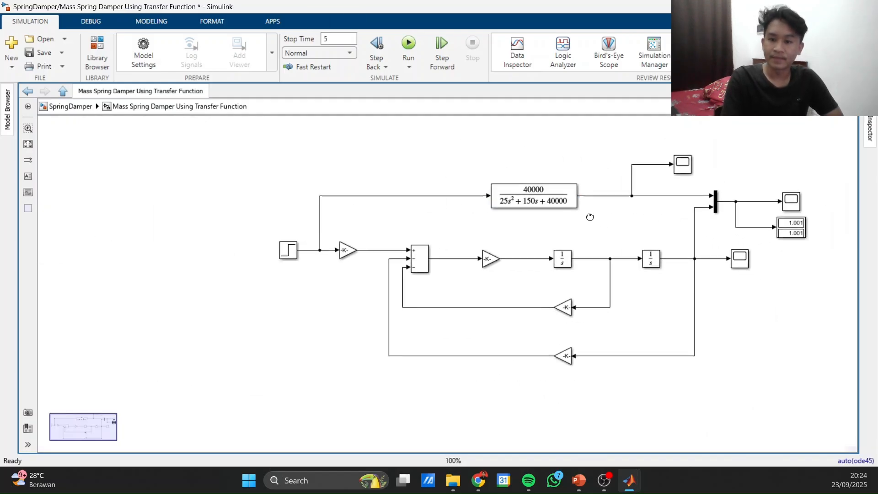
drag(588, 217, 536, 202)
Step: Move the scope on the transfer function output slightly down, closer to its signal line
click(581, 157)
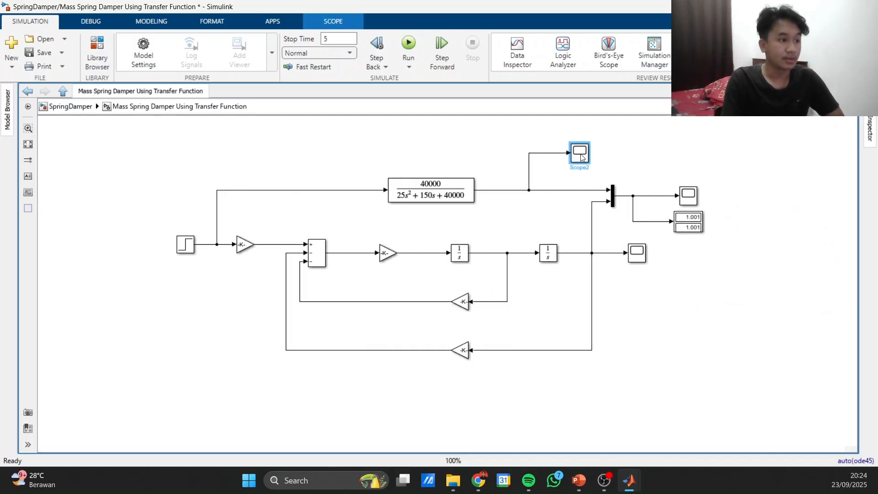
drag(581, 158, 582, 163)
click(651, 150)
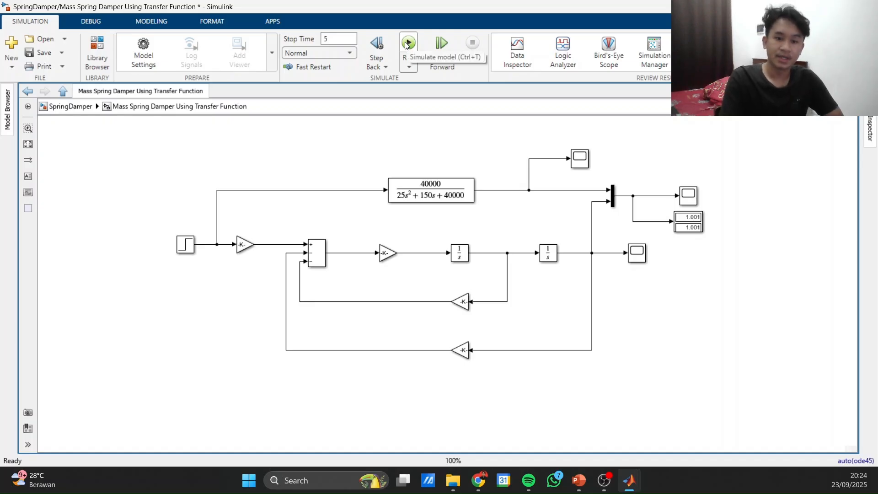
Step: Run the transfer function comparison simulation and open the scope on the transfer function output
click(463, 199)
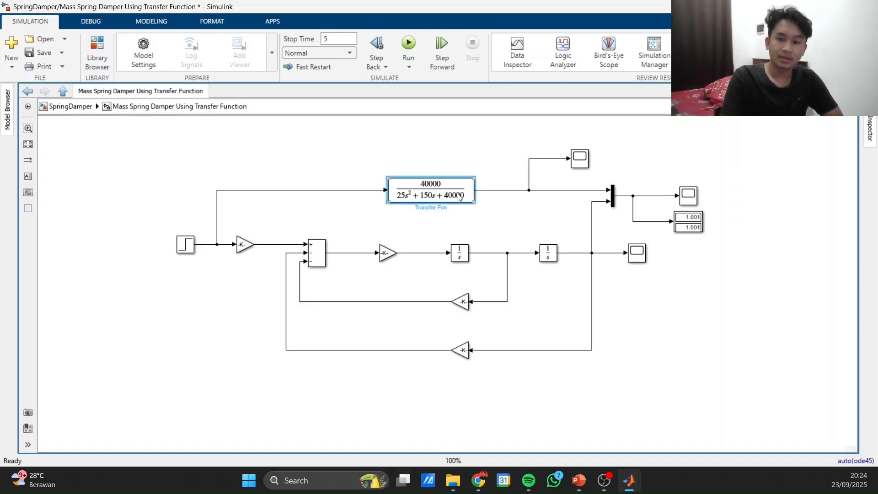
click(489, 230)
scroll(491, 229, up, 1)
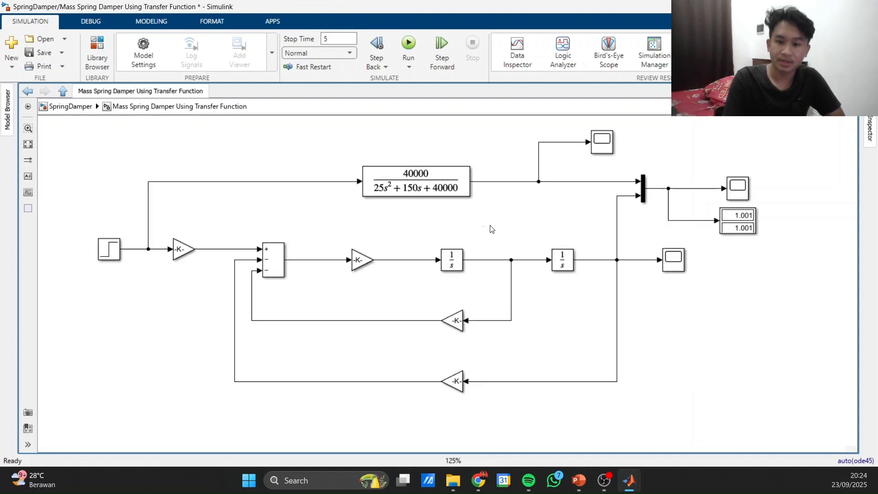
drag(511, 212, 486, 214)
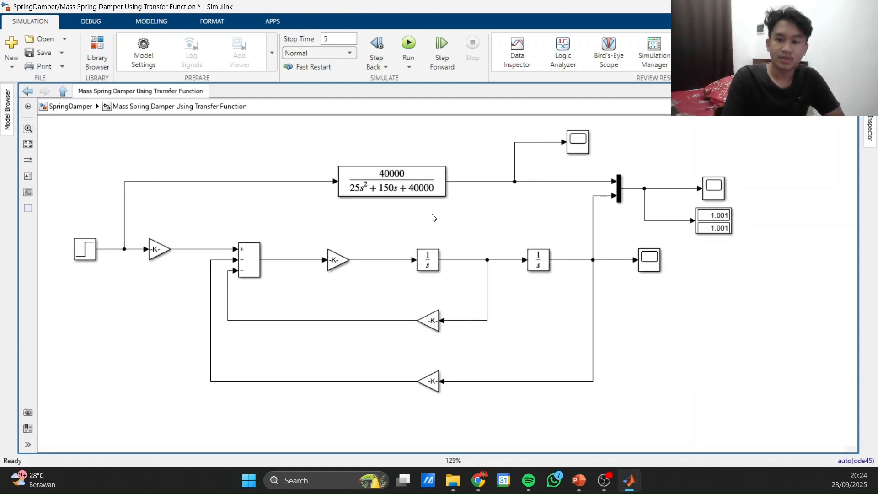
click(408, 47)
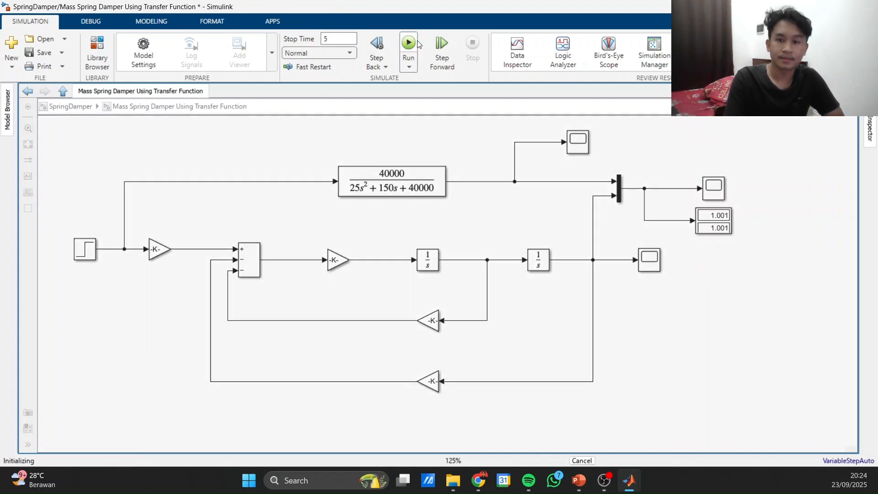
click(582, 150)
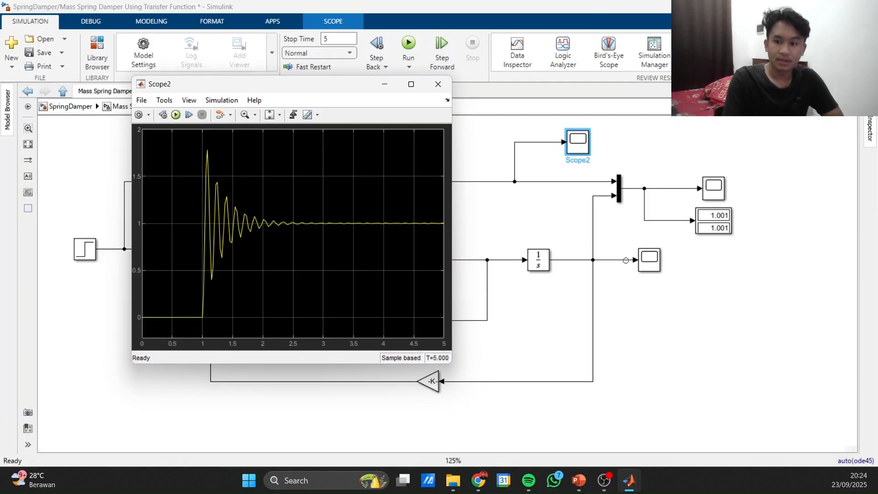
Step: Open the scope on the second integrator's output and bring up the already open Scope1 window
click(646, 262)
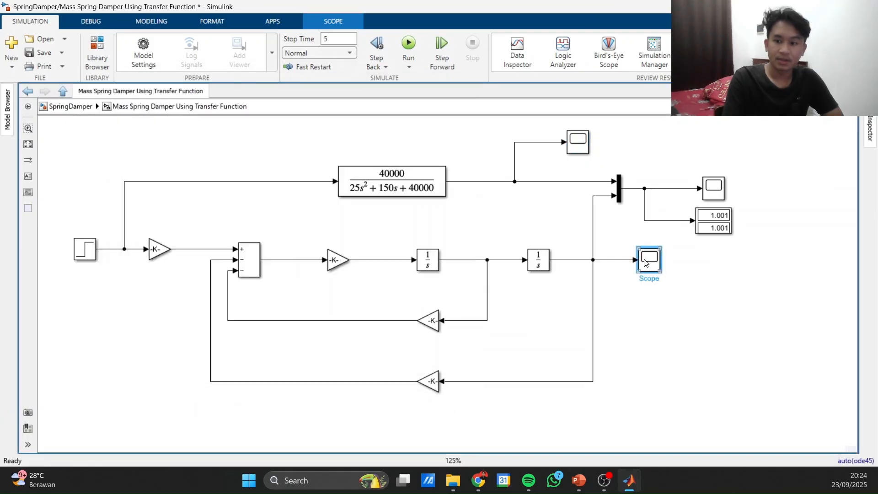
drag(0, 121, 521, 127)
mouse_move(628, 487)
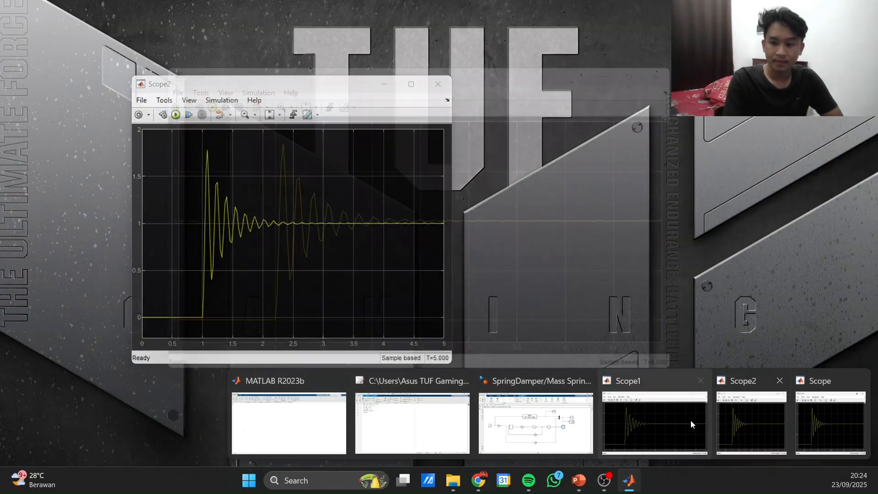
click(708, 421)
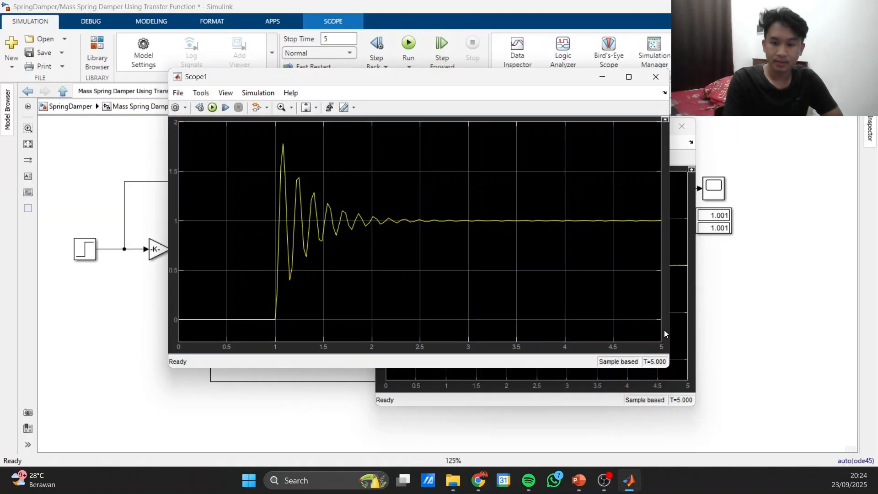
Step: Place the Scope and Scope1 windows side by side at matching widths and compare their step responses
drag(521, 76, 590, 247)
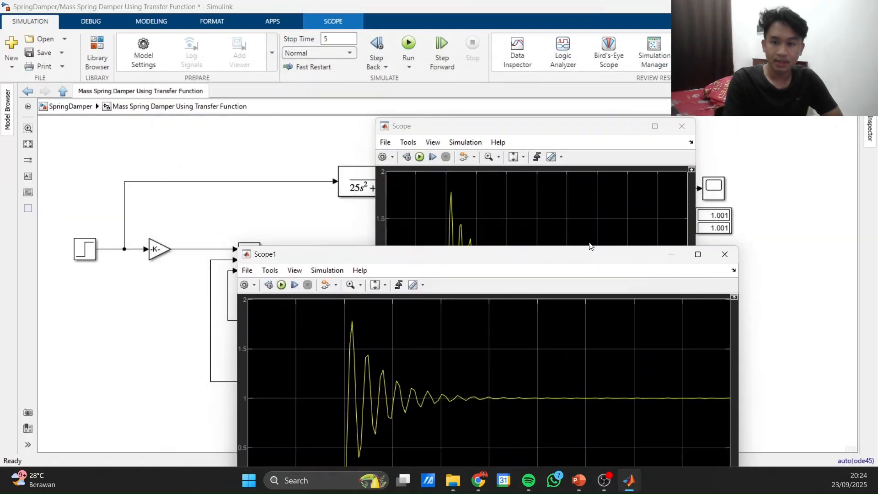
click(546, 128)
drag(545, 128, 447, 68)
drag(646, 263, 627, 161)
drag(721, 252, 599, 249)
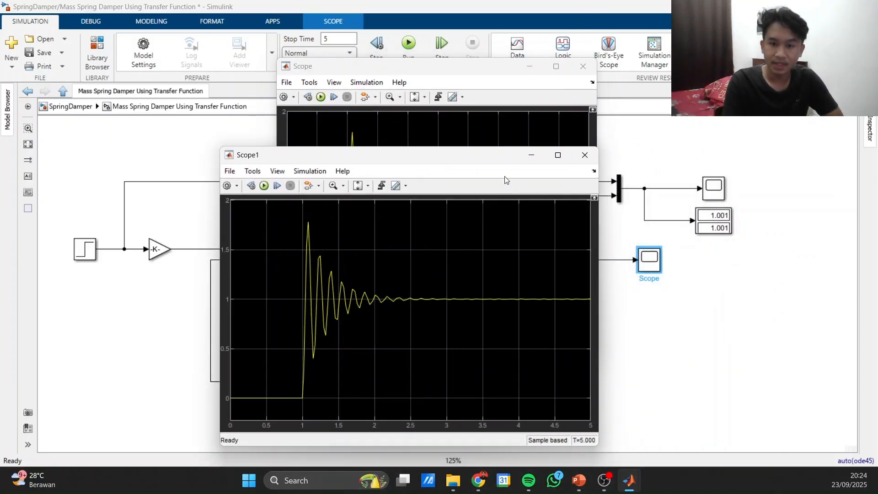
drag(496, 155, 696, 96)
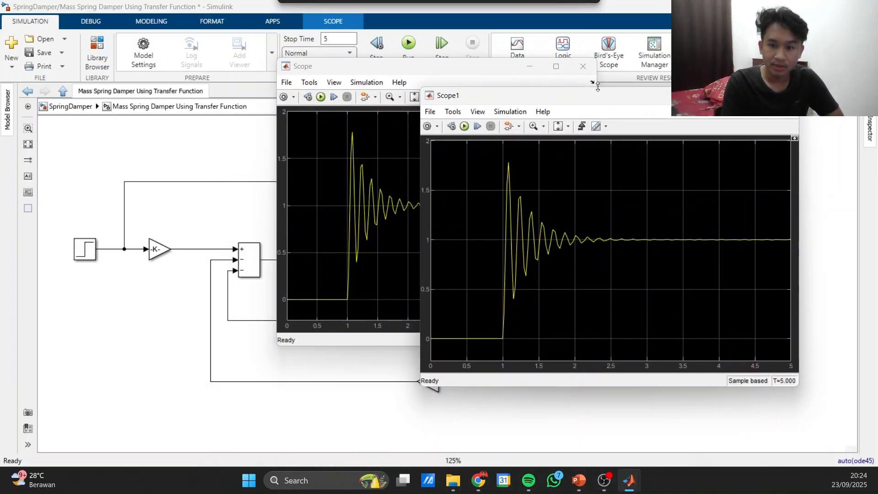
drag(406, 76, 228, 97)
drag(547, 99, 563, 91)
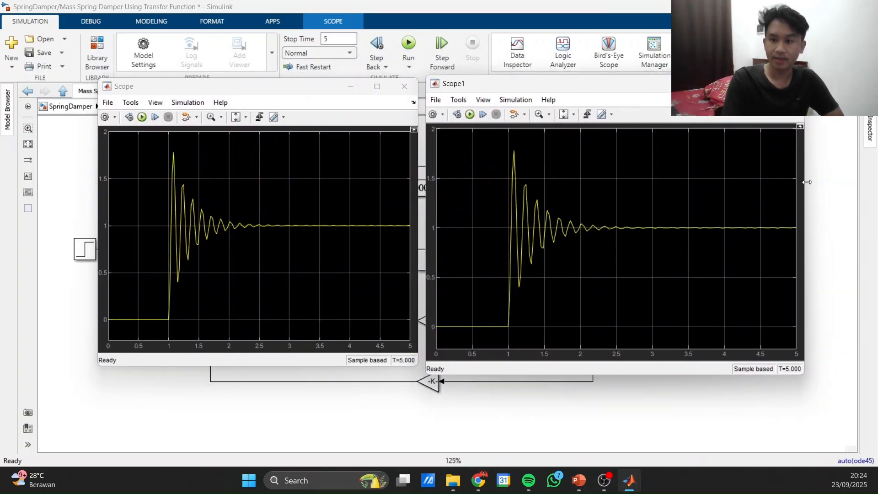
drag(807, 182, 748, 183)
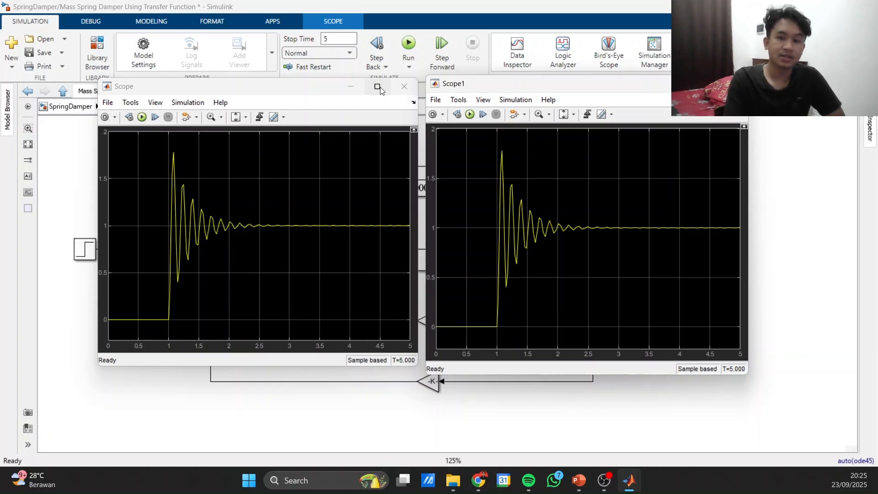
Step: Rerun the simulation and examine the combined response in a maximised window of the scope fed by the Mux
click(405, 87)
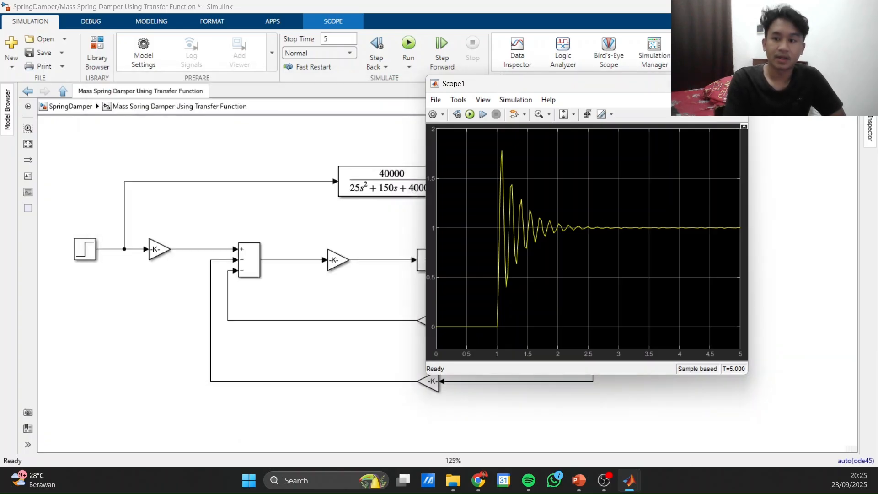
click(409, 44)
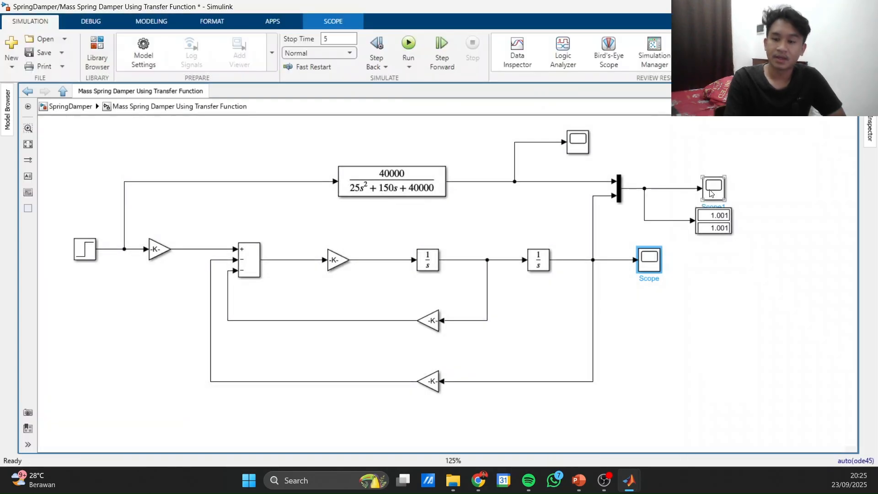
click(711, 192)
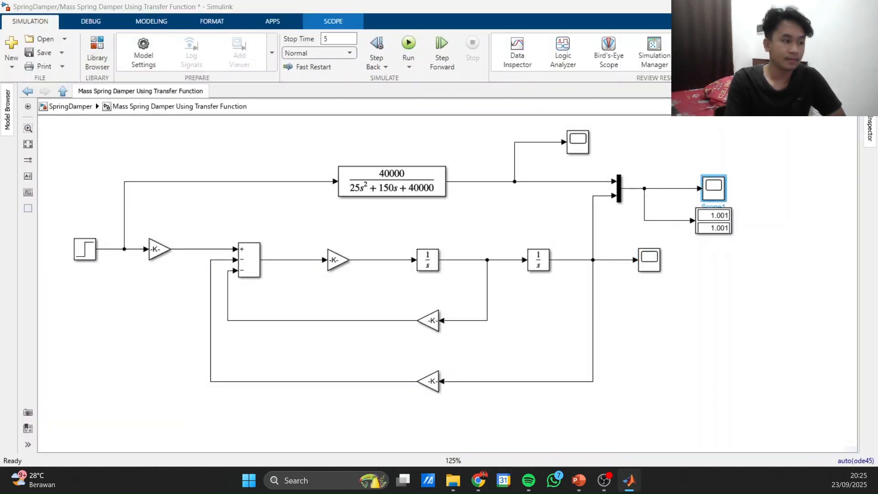
double_click(712, 189)
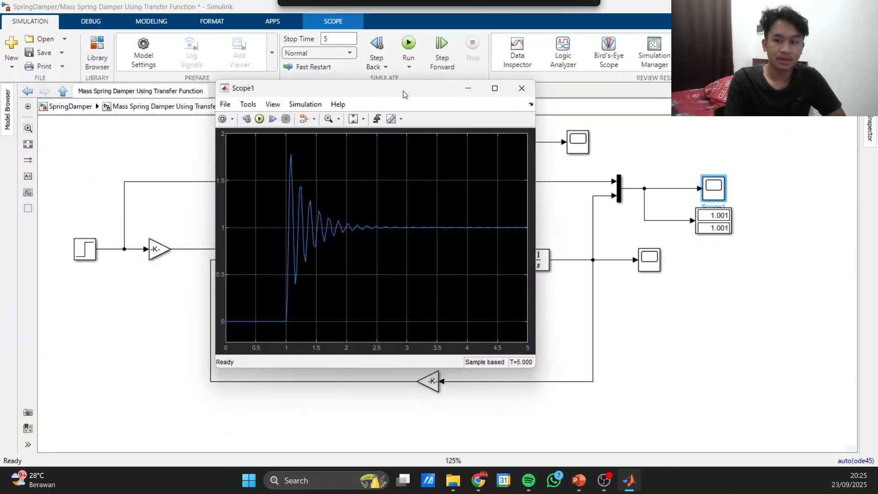
drag(404, 95, 509, 88)
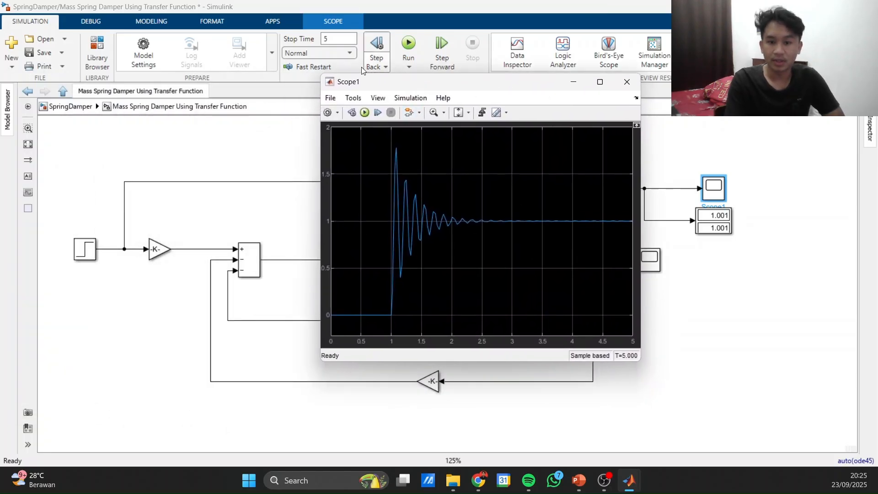
click(599, 82)
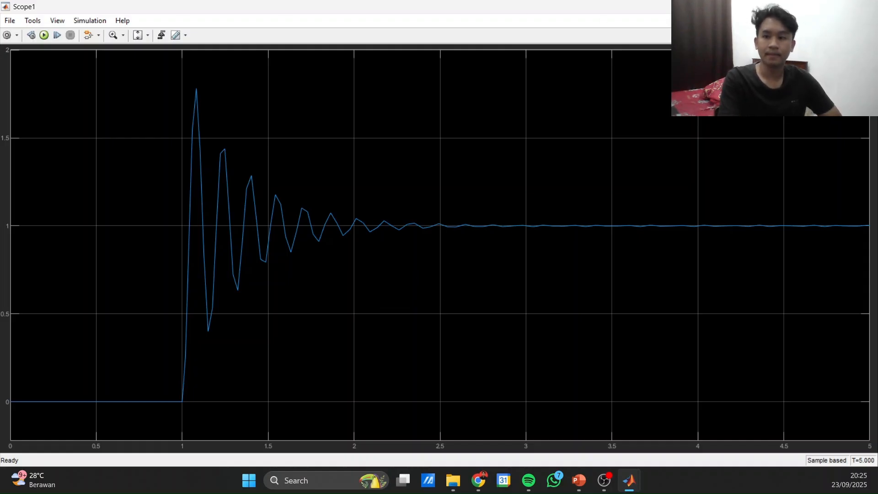
Step: Return to the diagram and set the Step block's step time to 5
key(alt+Tab)
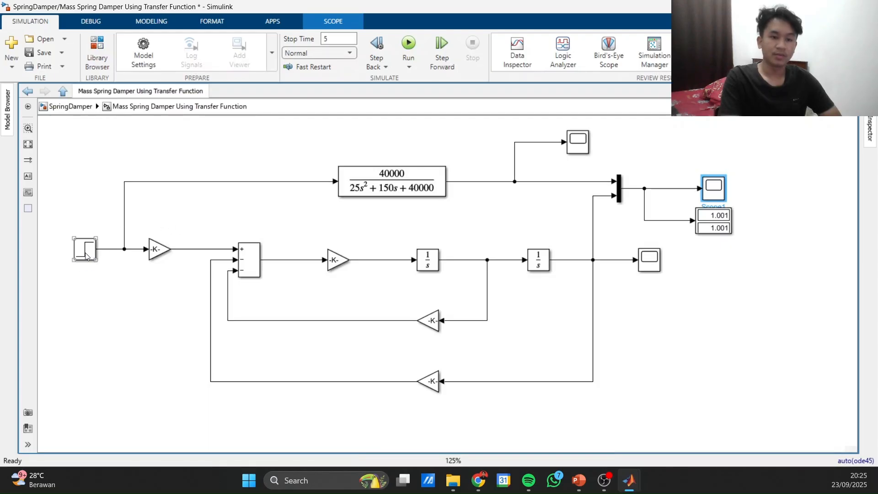
click(87, 256)
double_click(87, 257)
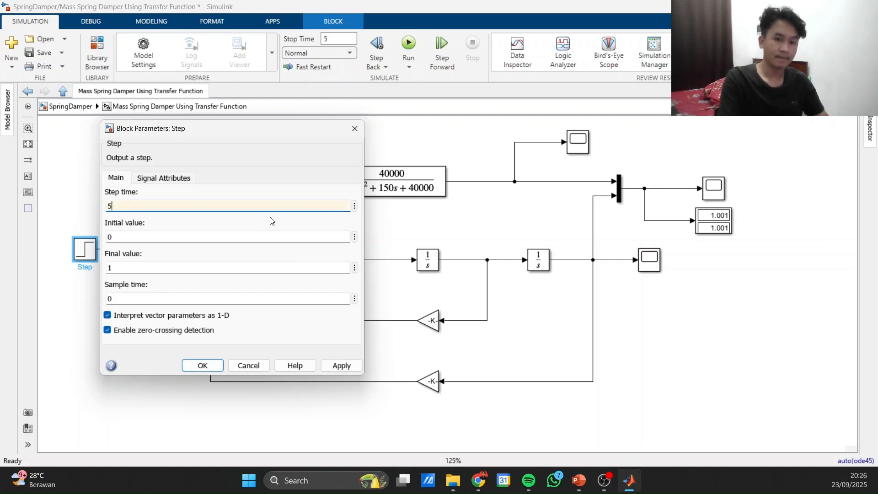
click(215, 367)
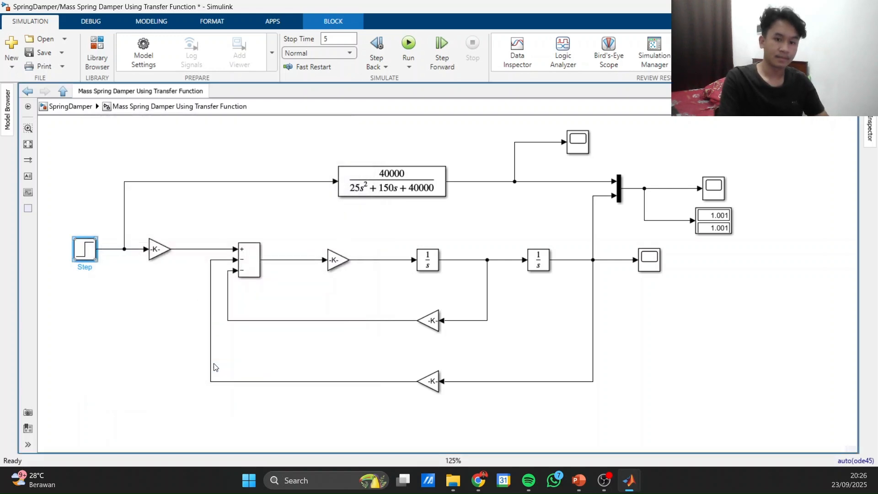
Step: Run the simulation with the new step time and check the combined response in the Mux scope
click(408, 44)
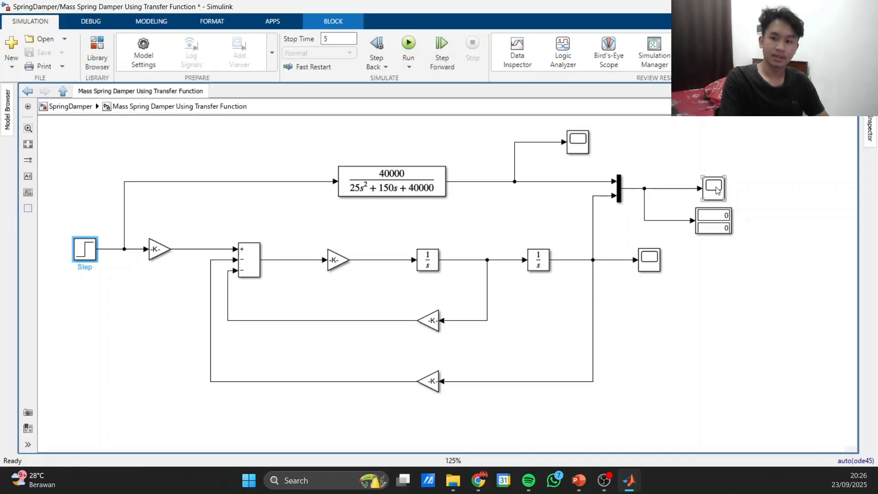
double_click(713, 187)
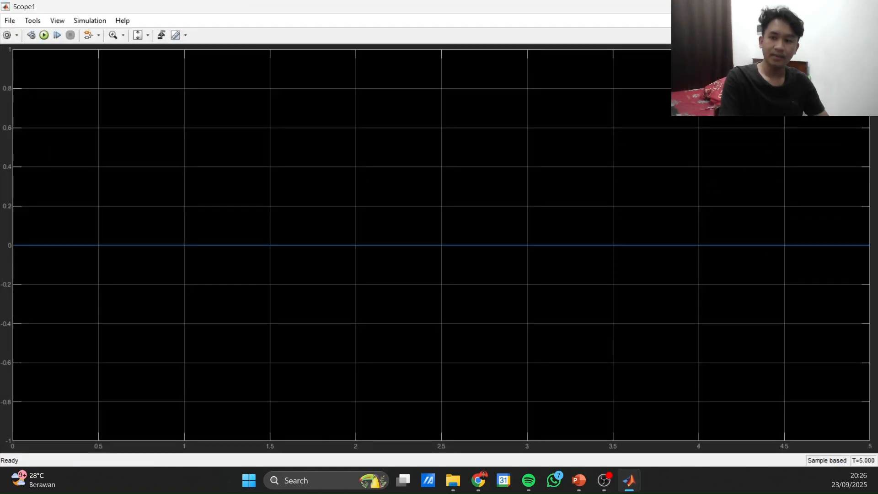
click(867, 6)
Step: Set the simulation stop time to 15 and run the mass spring damper model
double_click(343, 43)
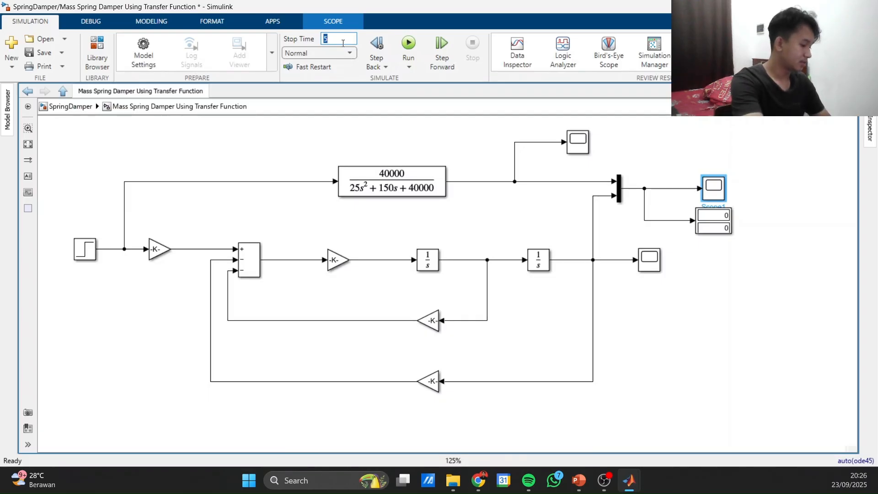
text(50)
key(BackSpace)
key(BackSpace)
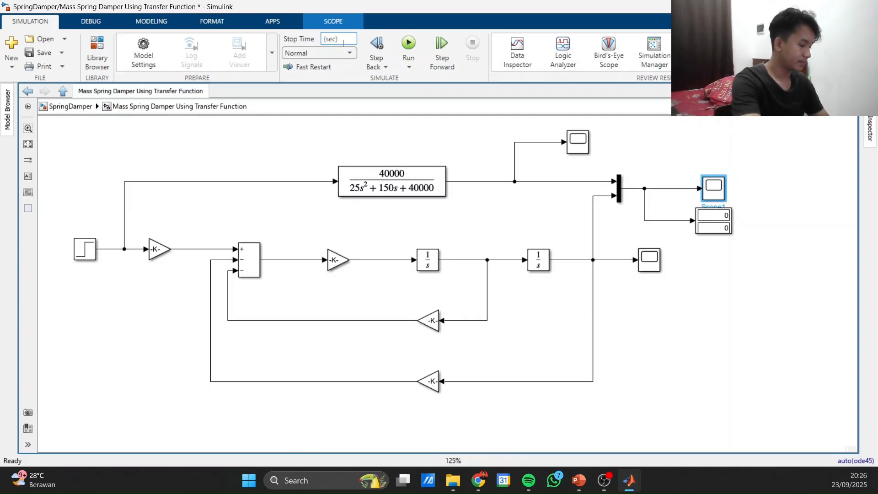
text(15)
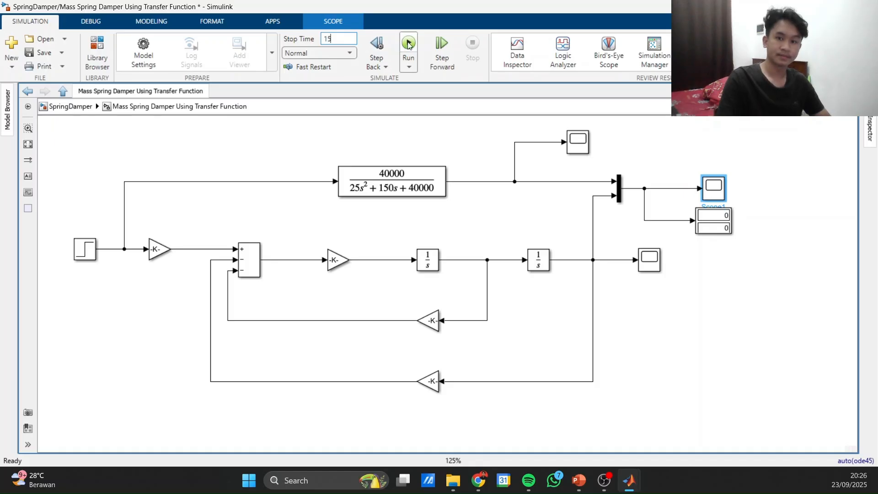
click(408, 44)
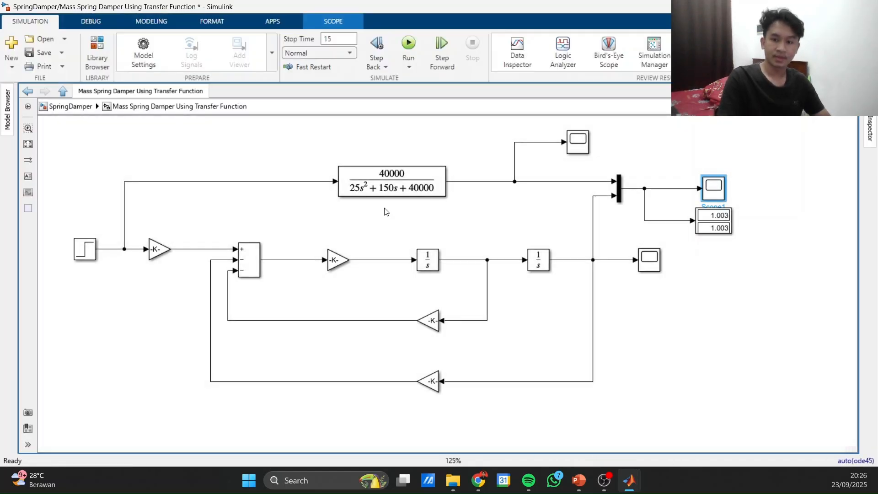
Step: Check the combined step response in the scope fed by the Mux and close the scope window
click(777, 183)
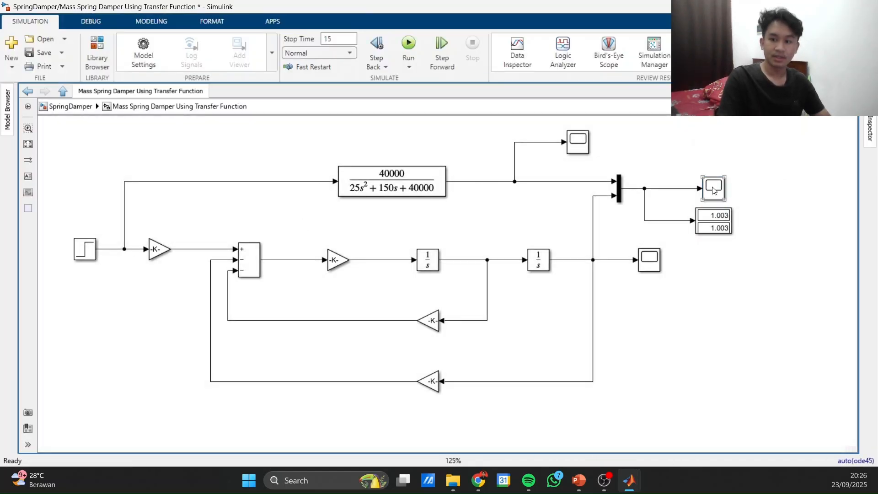
double_click(713, 188)
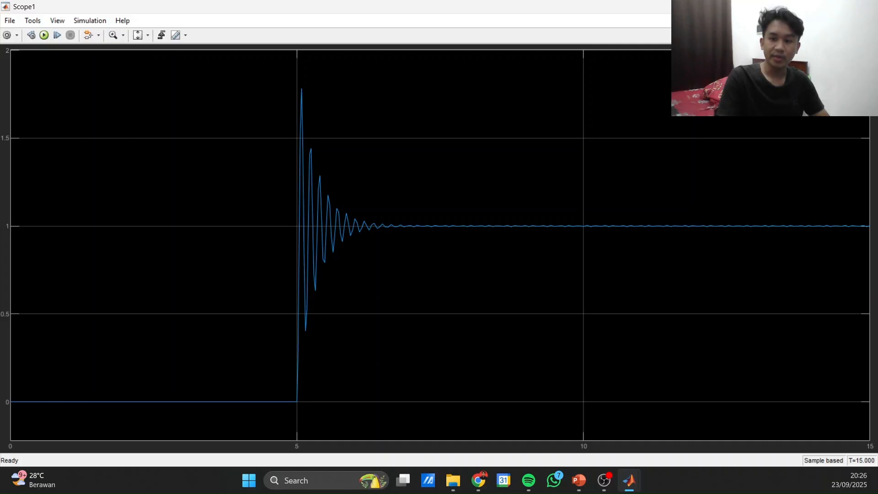
click(867, 7)
click(742, 306)
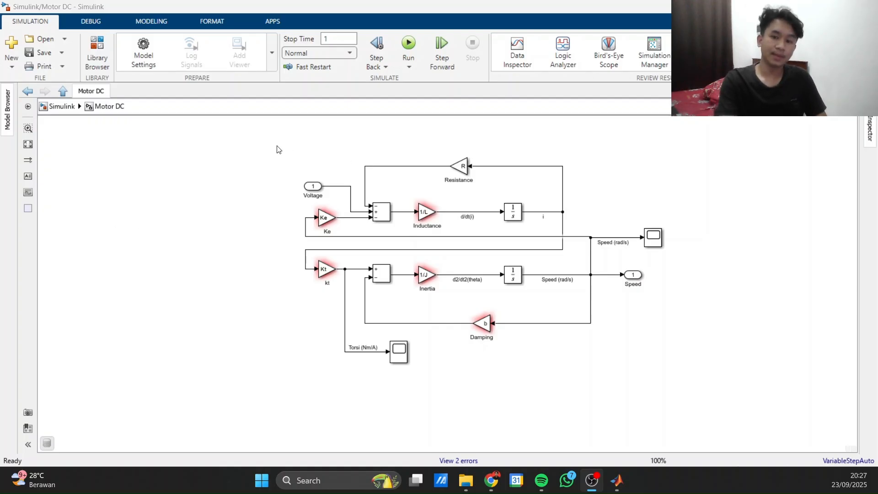
Step: Examine the Motor DC subsystem's Voltage and current loop, the d/dt(i) signal and both integrators
drag(275, 147, 676, 255)
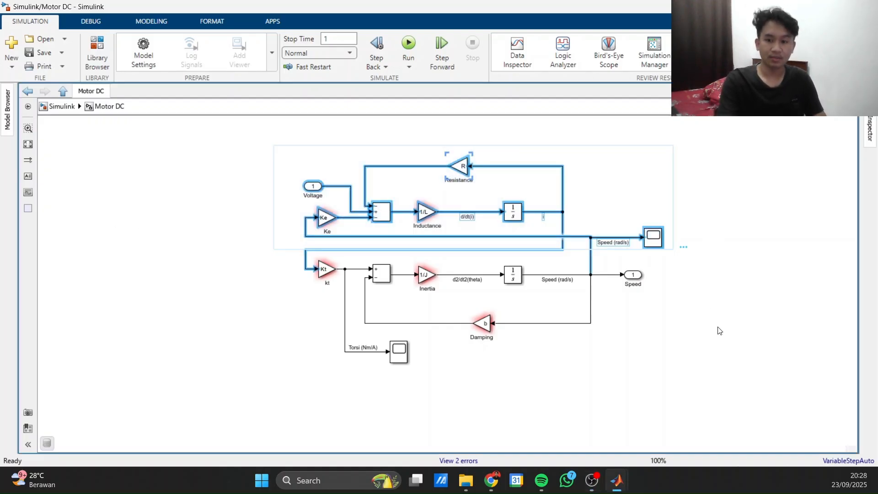
click(730, 388)
scroll(701, 343, up, 1)
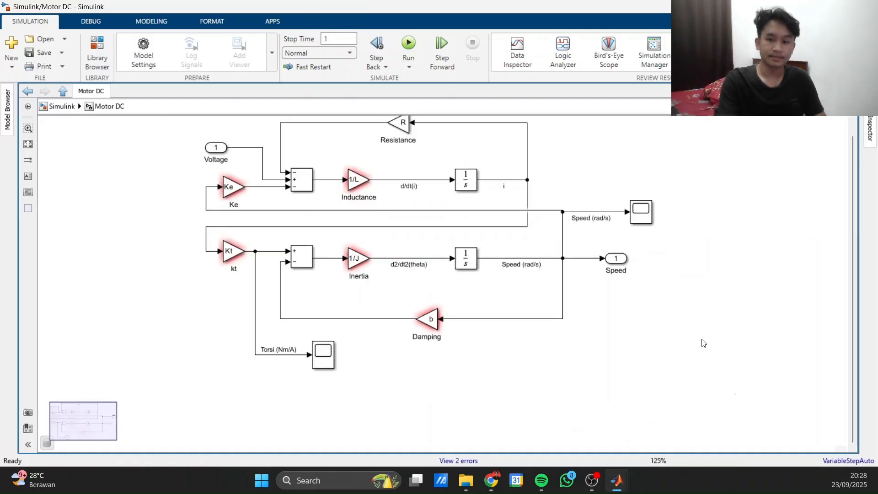
scroll(705, 352, up, 2)
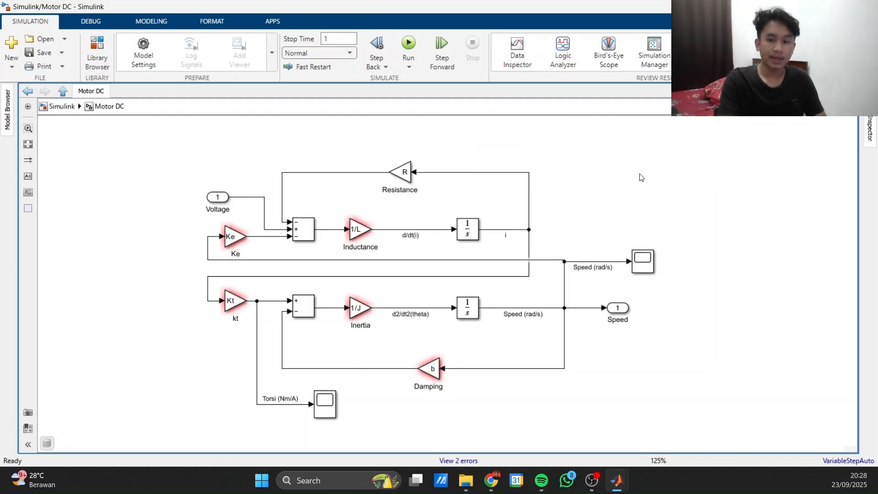
click(422, 235)
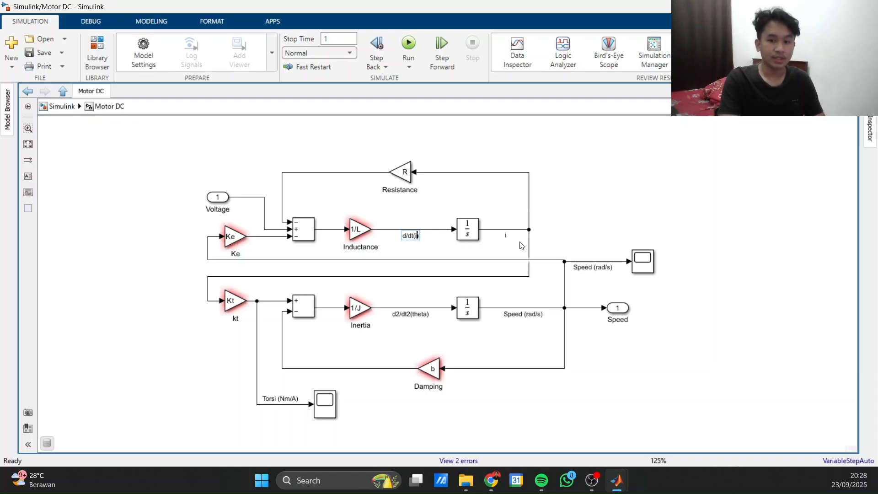
click(548, 245)
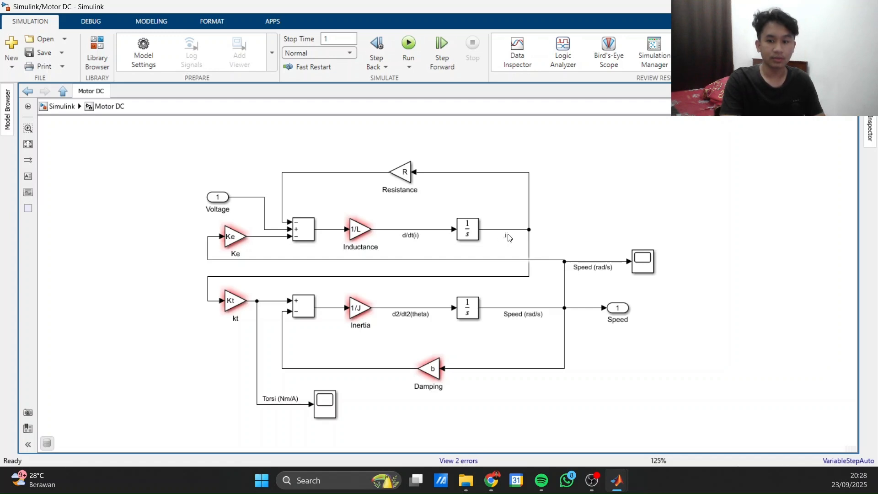
click(475, 235)
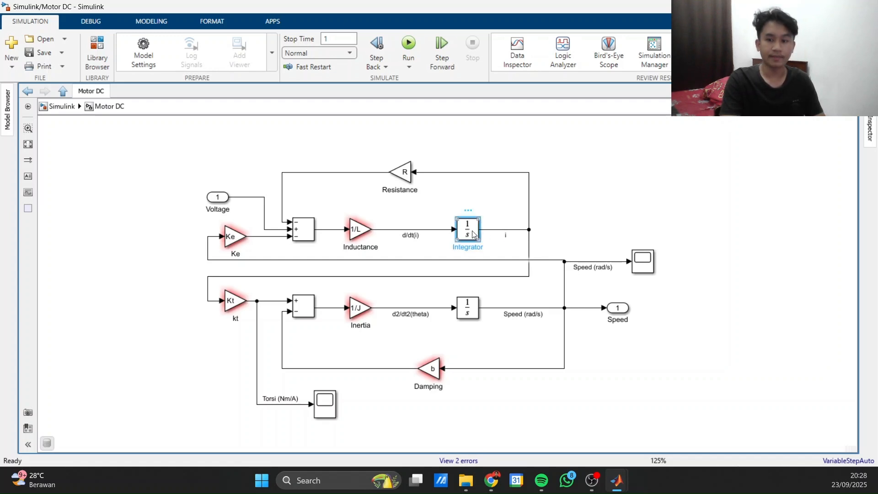
click(608, 228)
click(467, 314)
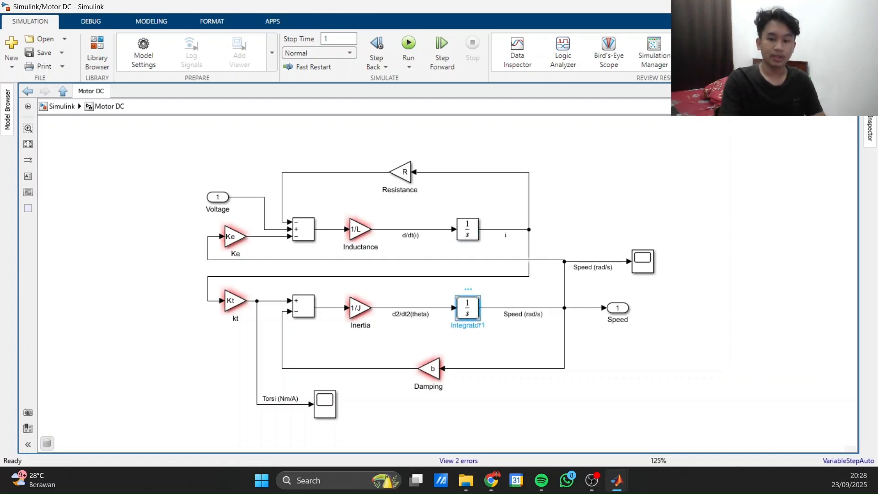
click(507, 362)
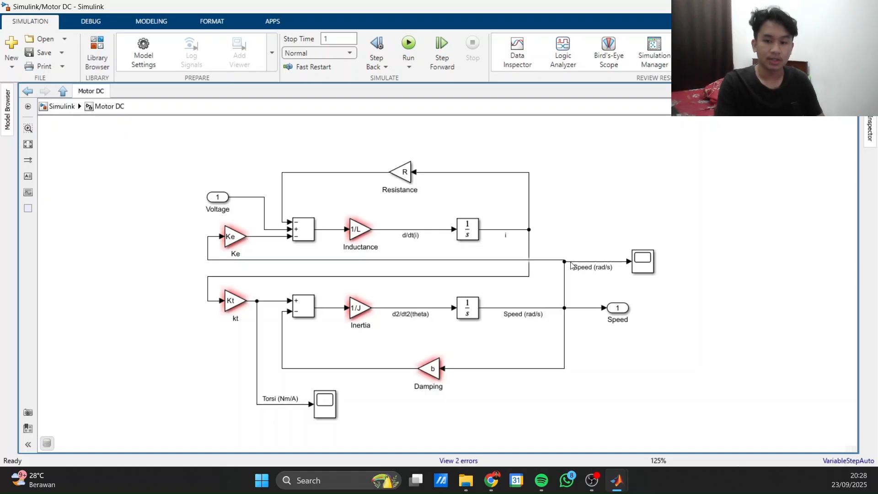
Step: Inspect the scope on the Speed (rad/s) signal and look over the whole Motor DC diagram
click(643, 262)
click(643, 262)
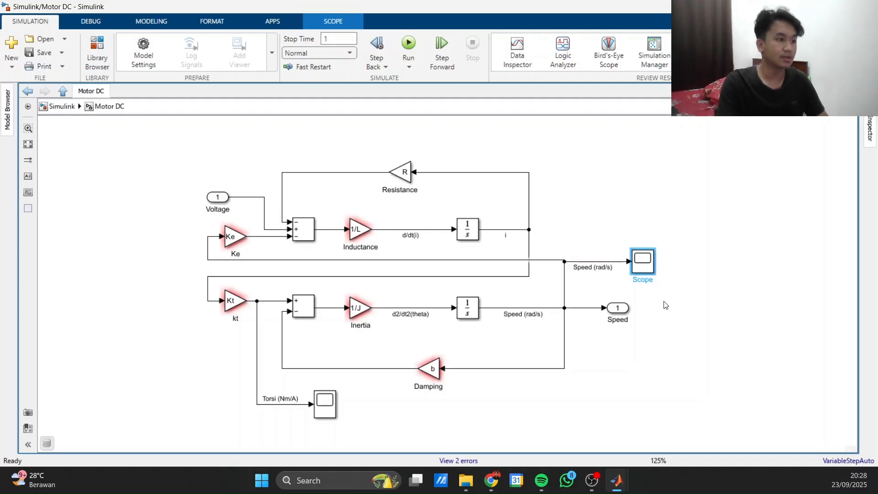
scroll(535, 135, down, 2)
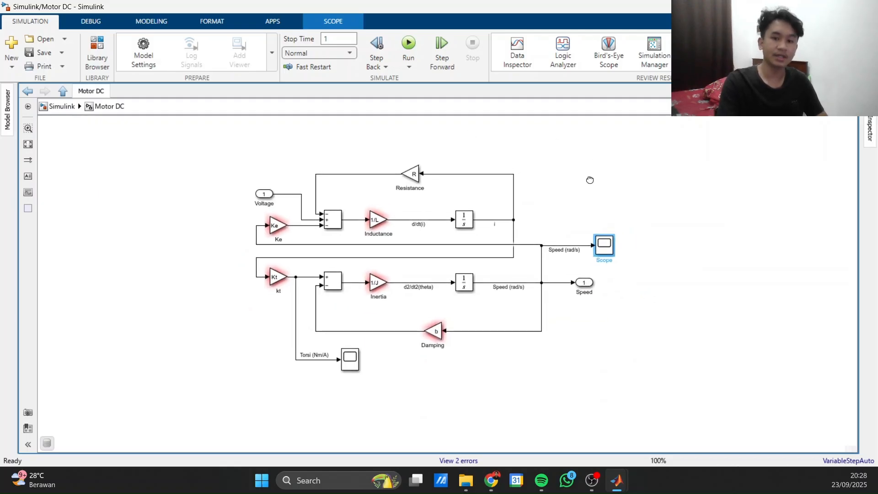
scroll(589, 180, up, 1)
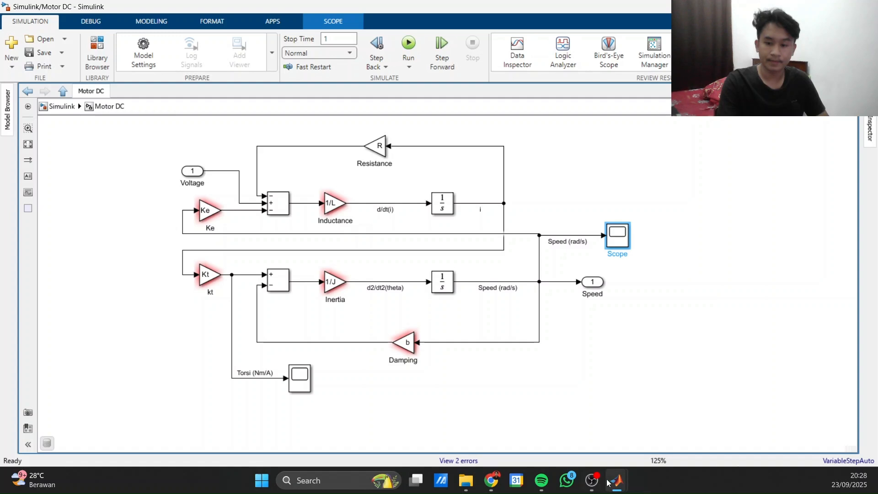
Step: Switch to the datasheet.m script and review the motor parameters J, b, Ke, Kt, R and L
mouse_move(608, 482)
click(742, 421)
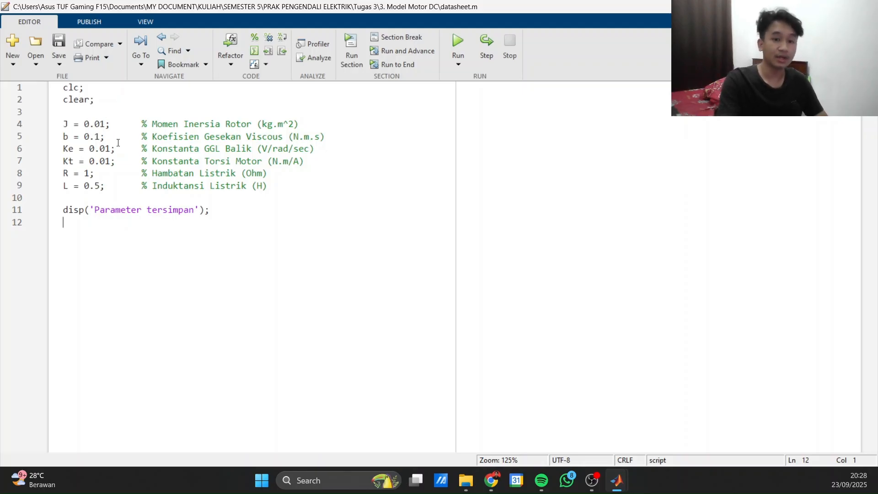
drag(306, 130, 64, 112)
click(301, 126)
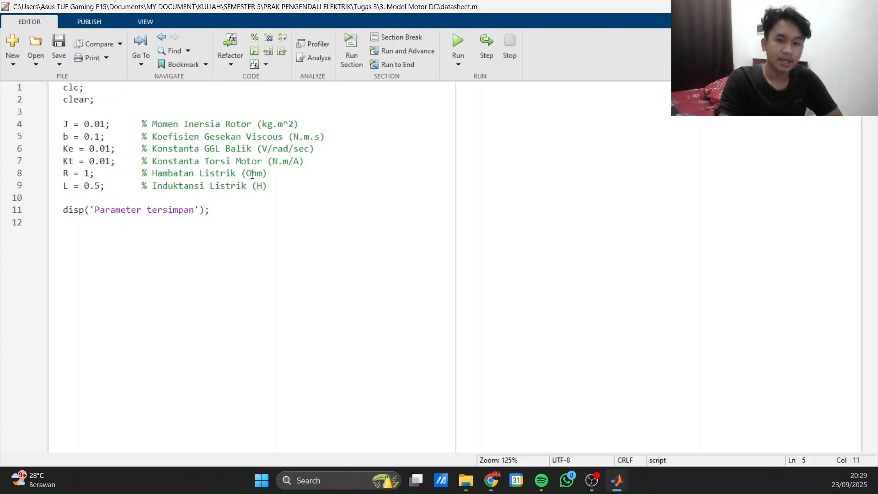
drag(254, 173, 67, 149)
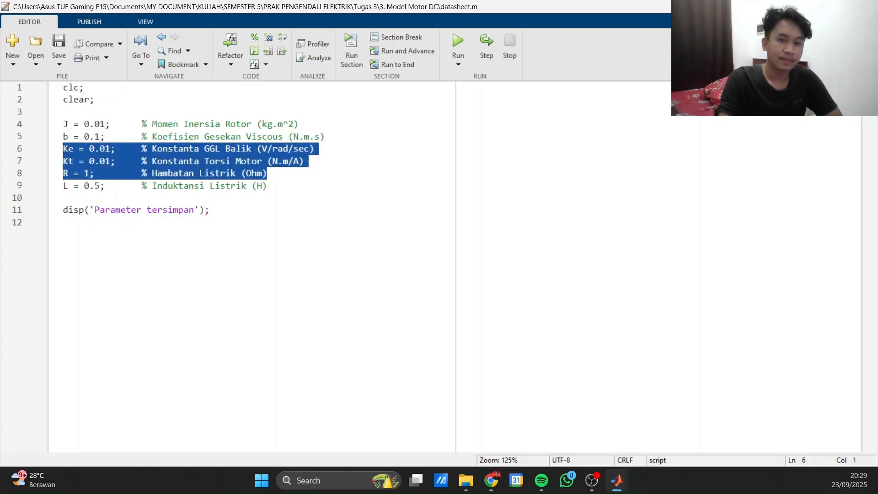
click(290, 169)
drag(296, 125, 151, 125)
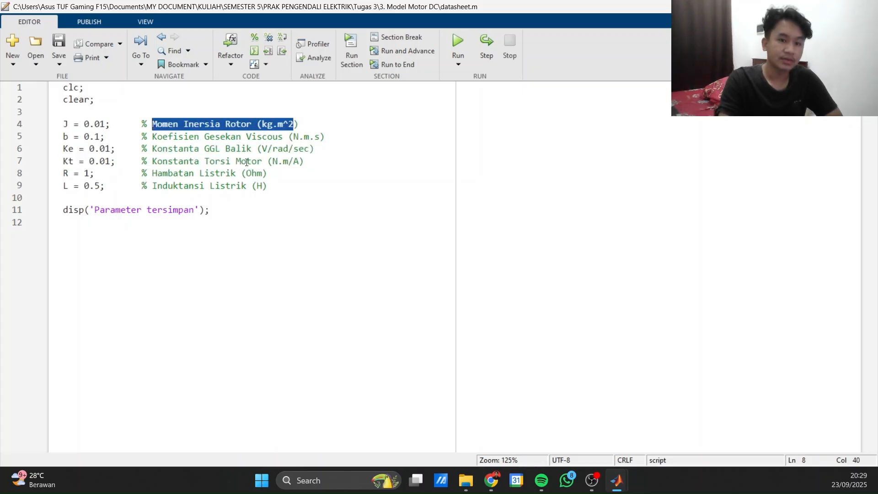
click(310, 188)
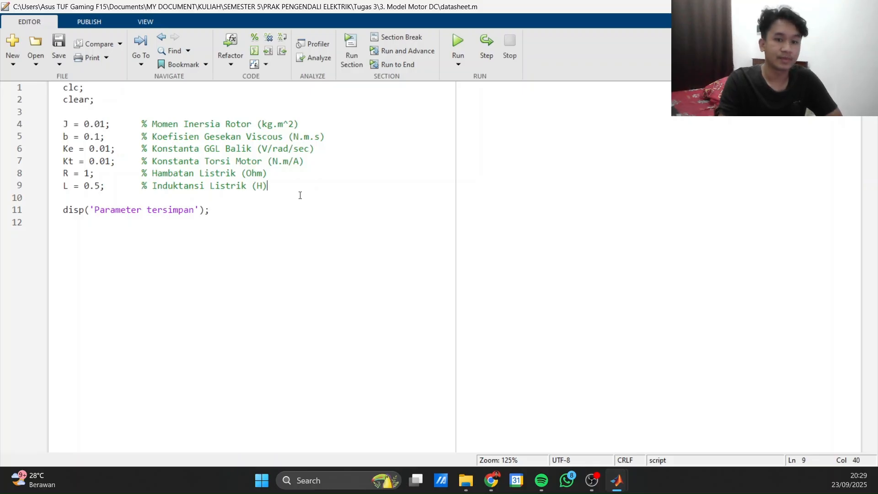
drag(289, 186, 76, 117)
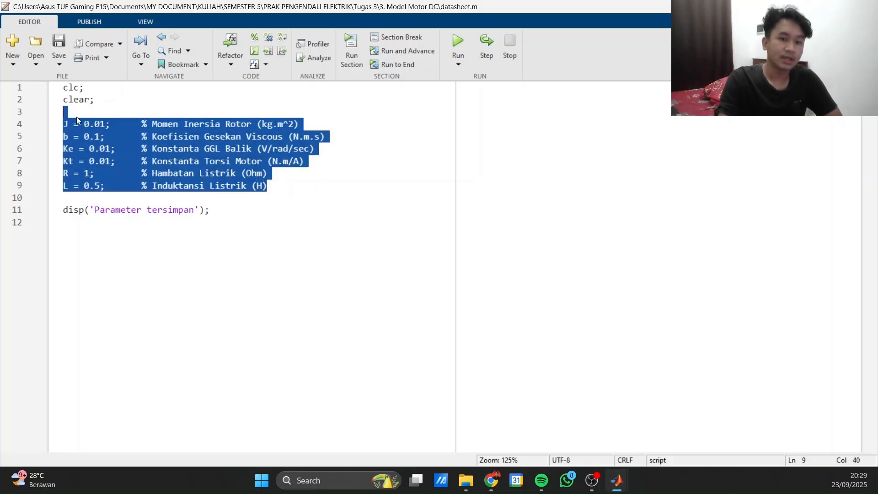
click(266, 157)
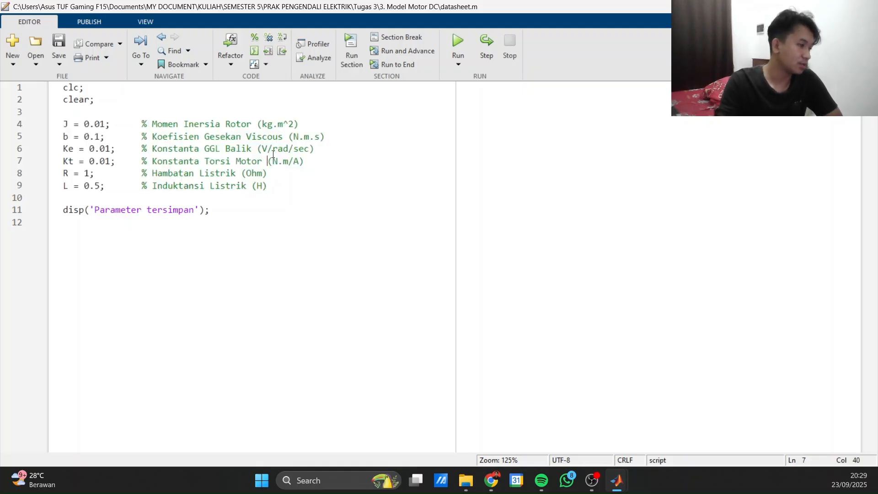
Step: Run datasheet.m to load the motor parameters, and run the Motor DC model with them
click(394, 212)
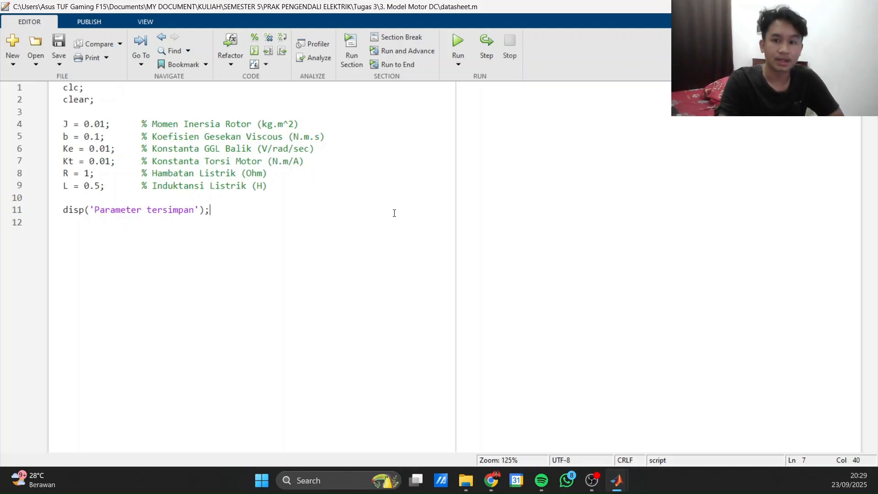
click(456, 44)
click(380, 268)
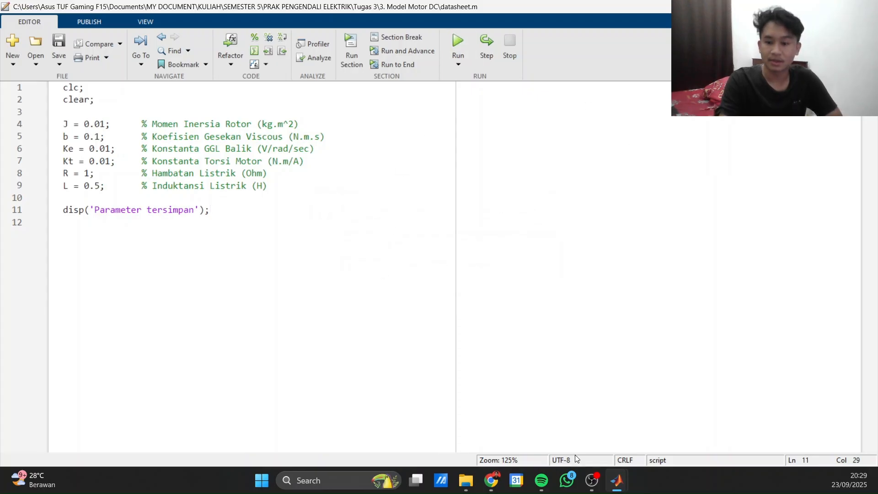
mouse_move(616, 480)
click(652, 410)
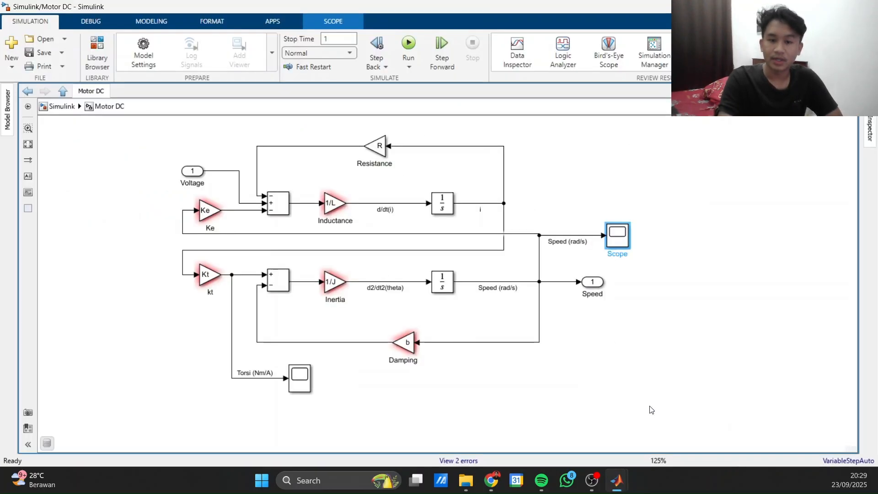
click(409, 46)
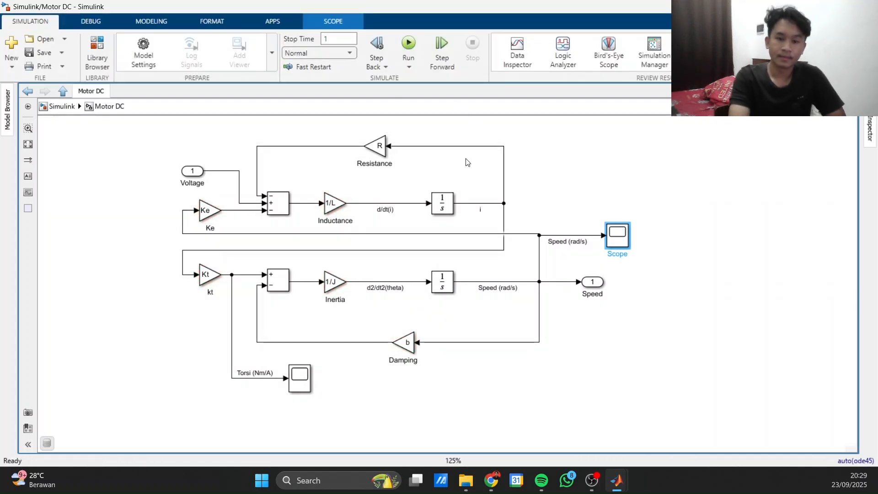
Step: Move the Voltage input port farther from the sum block and shift the Speed output port slightly outward
scroll(464, 162, down, 2)
scroll(466, 162, up, 2)
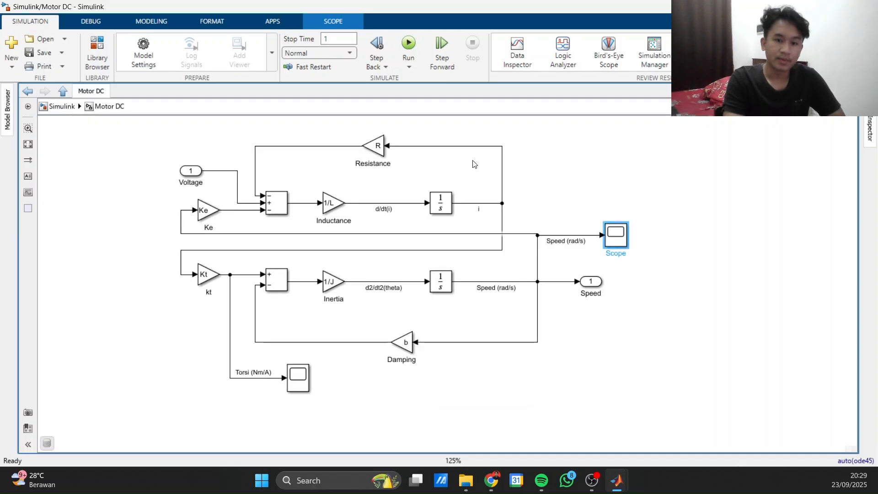
drag(470, 160, 501, 153)
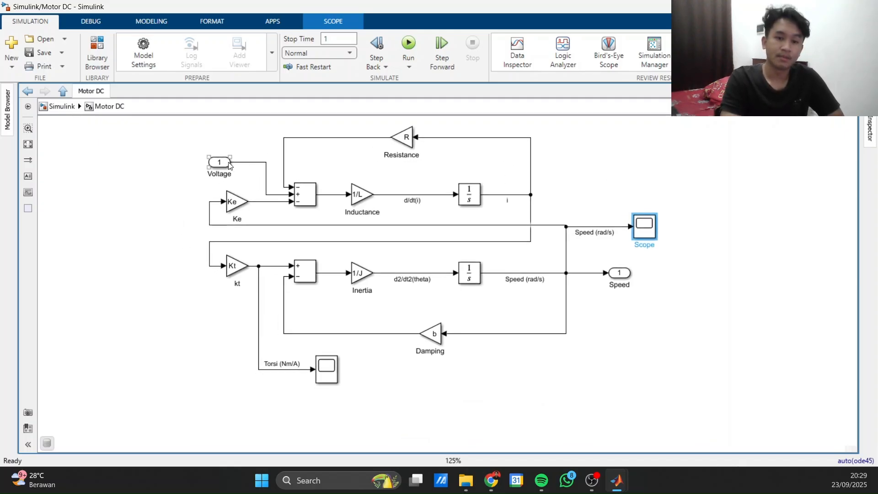
drag(229, 166, 186, 166)
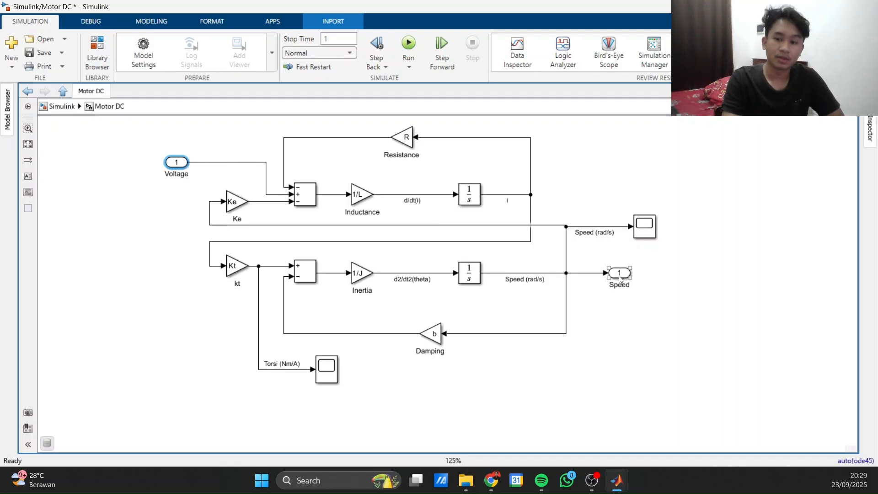
drag(619, 278, 627, 279)
click(657, 346)
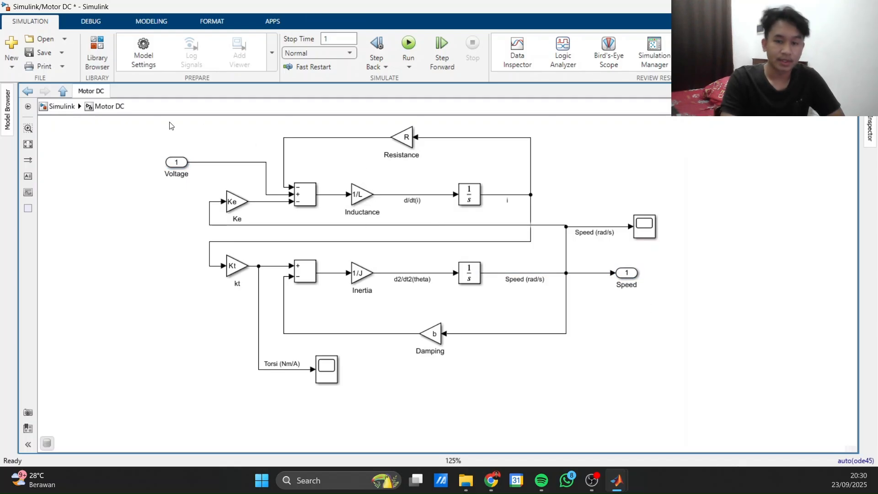
Step: Examine the electrical loop, the mechanical loop and the Resistance gain in the Motor DC diagram
drag(144, 121, 691, 222)
drag(713, 410, 200, 251)
click(777, 309)
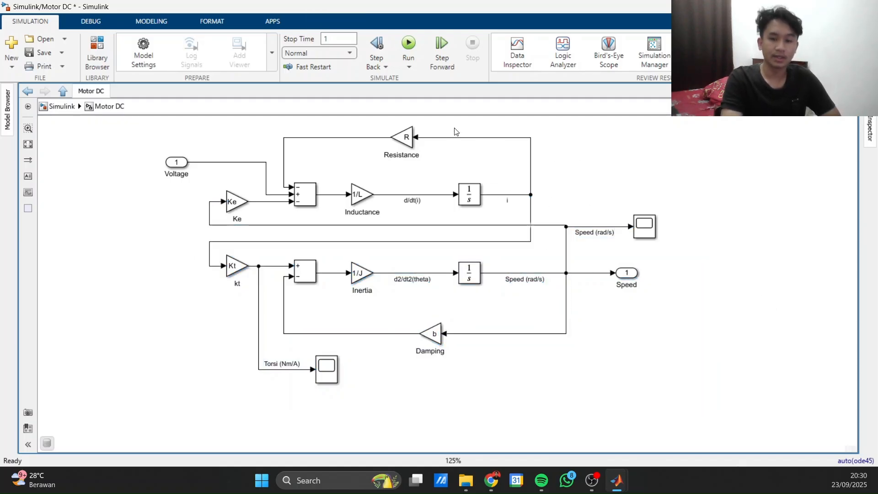
click(403, 139)
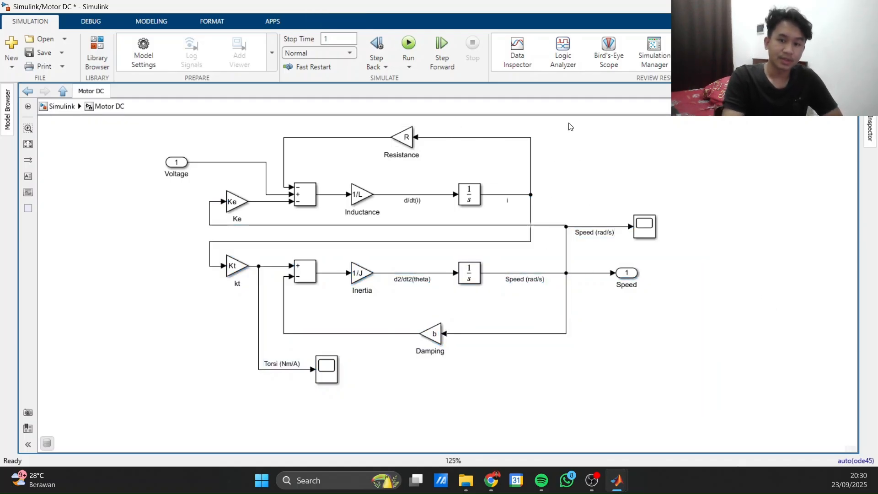
Step: Run the Motor DC model and shift the Speed (rad/s) scope block slightly closer to its branch point
click(525, 194)
click(591, 183)
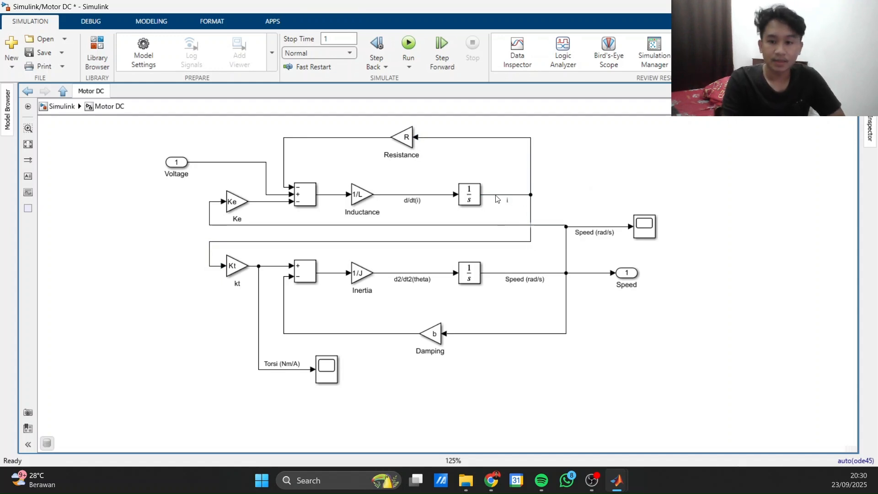
click(411, 44)
drag(656, 227, 653, 223)
click(671, 234)
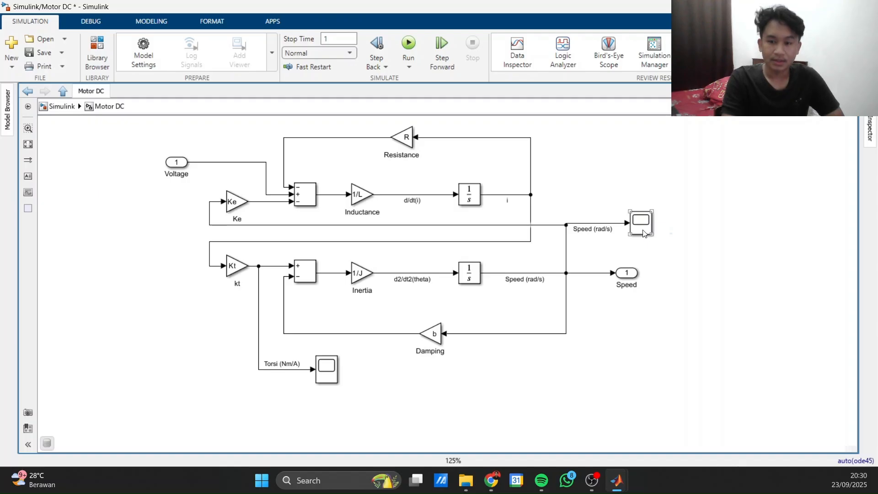
Step: Open the Speed (rad/s) scope, shrink its window and move it fully into view to inspect the response
click(643, 231)
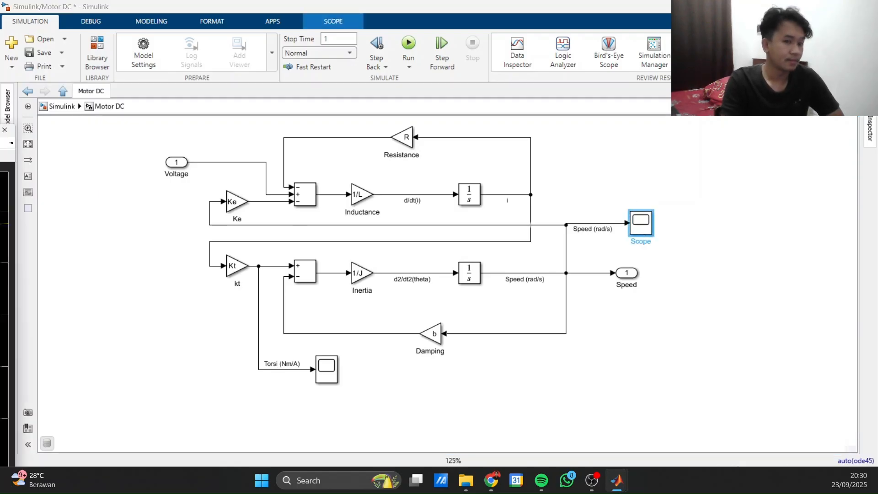
drag(0, 127, 654, 44)
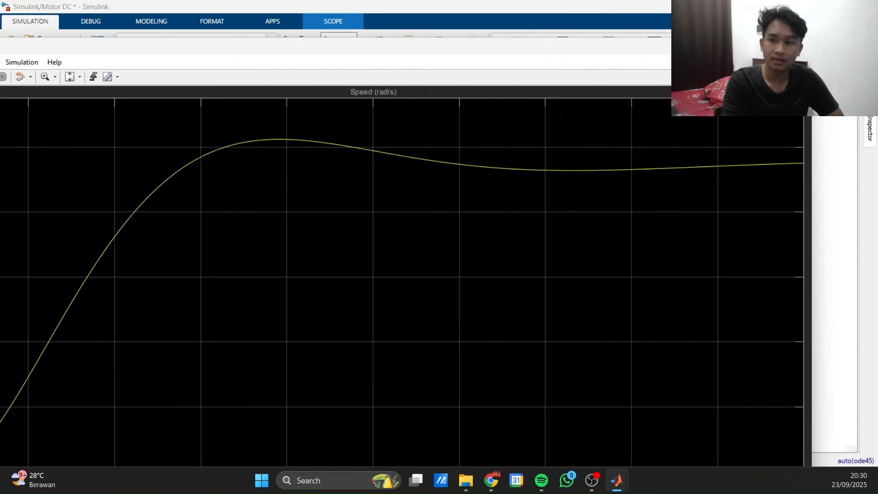
drag(812, 138, 427, 123)
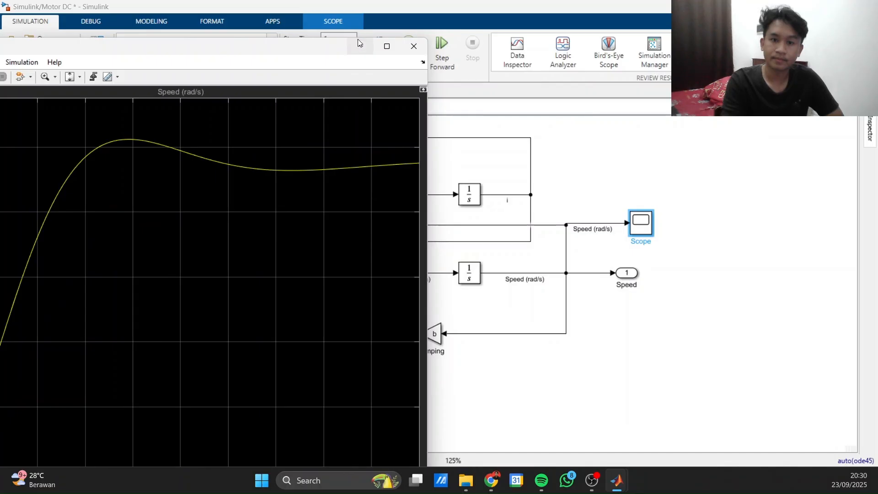
drag(311, 45, 619, 71)
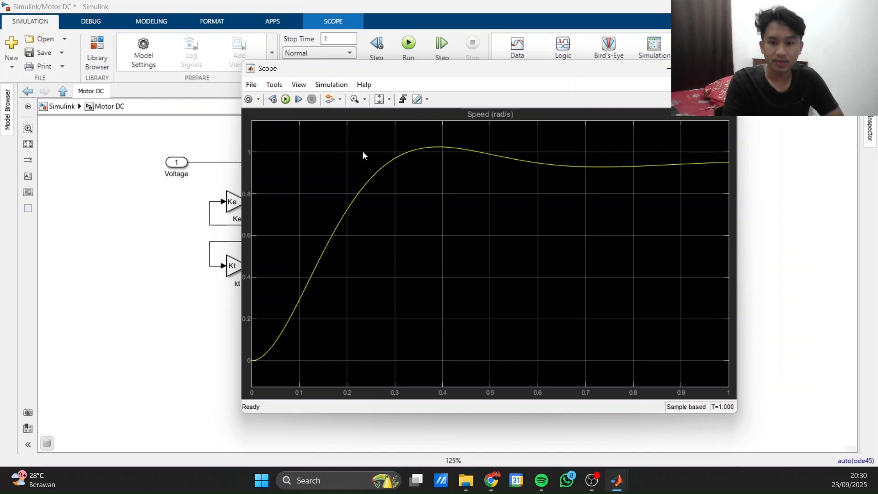
drag(629, 73, 655, 90)
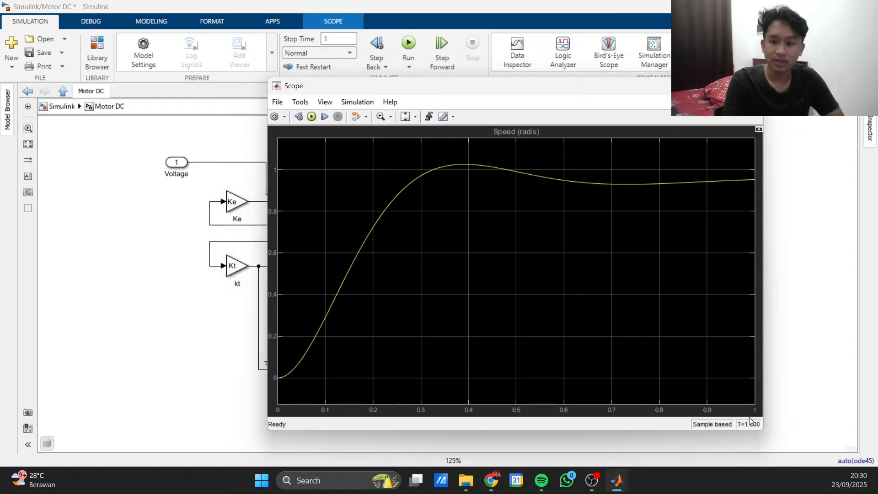
drag(640, 96, 757, 87)
Step: Open the Torsi (Nm/A) scope and arrange it side by side with the resized speed scope to compare both curves
click(325, 375)
double_click(324, 375)
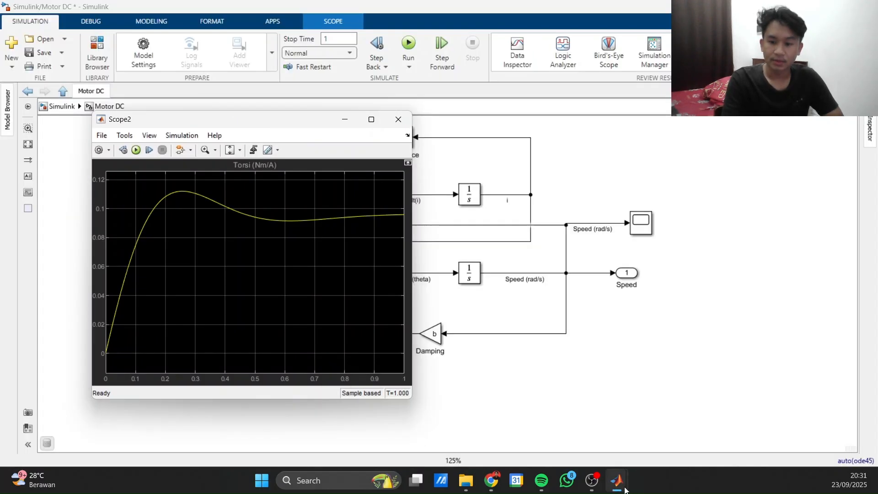
mouse_move(625, 489)
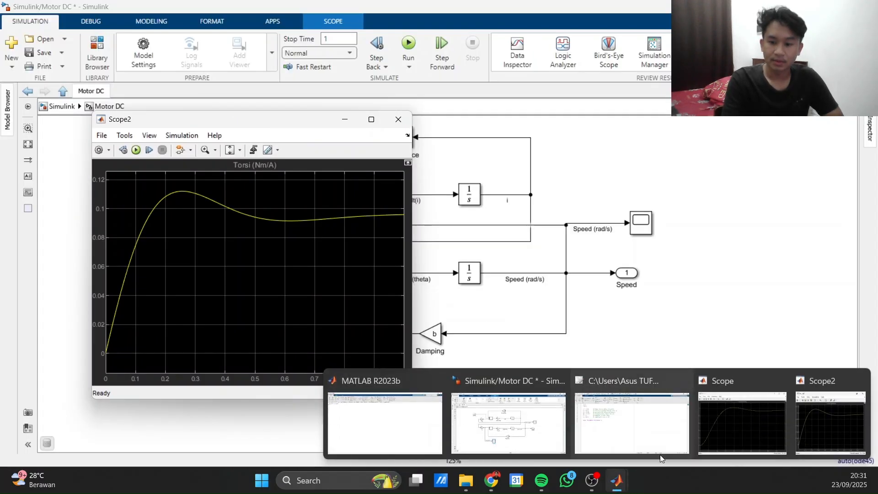
click(718, 423)
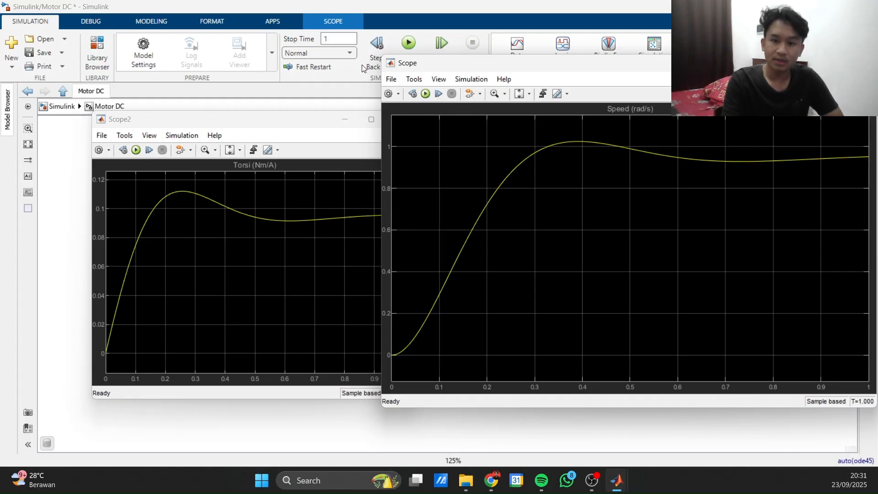
drag(387, 62, 519, 107)
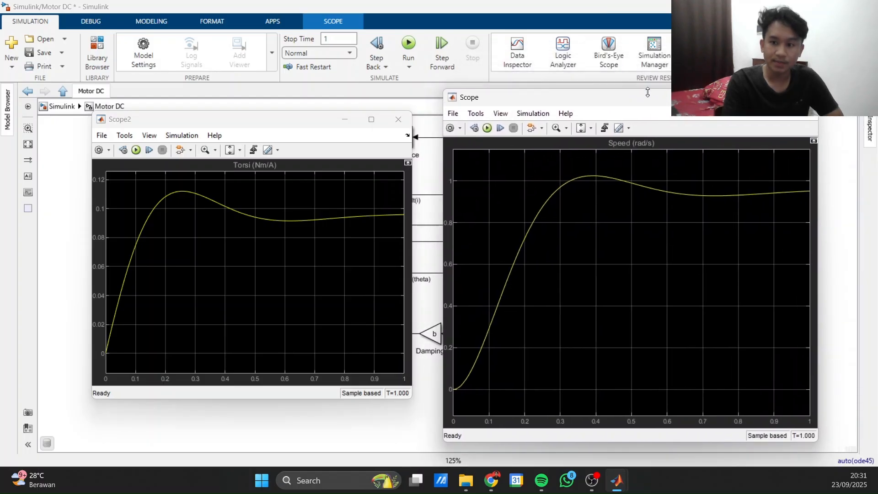
drag(652, 89, 608, 112)
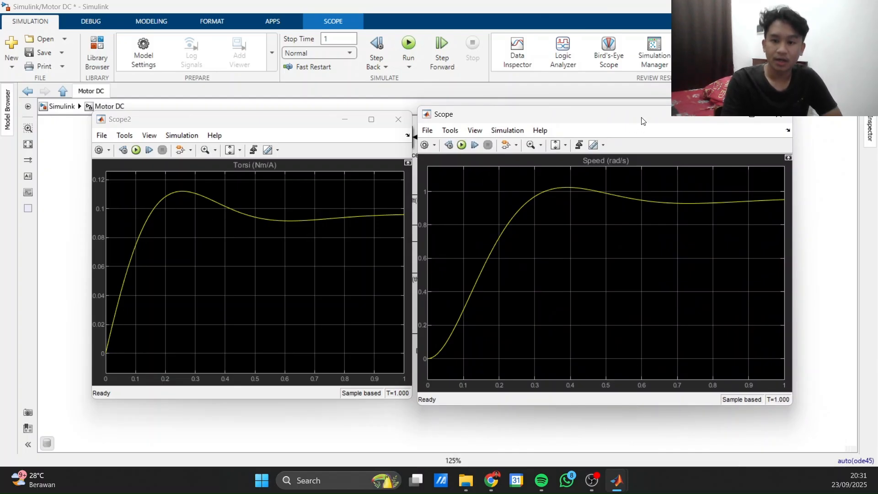
drag(643, 120, 682, 133)
mouse_move(325, 125)
mouse_down()
mouse_move(540, 120)
mouse_move(364, 117)
mouse_move(309, 132)
mouse_move(318, 132)
mouse_up()
Step: Close both scope windows and return from the Motor DC subsystem to the top-level Simulink model
click(410, 123)
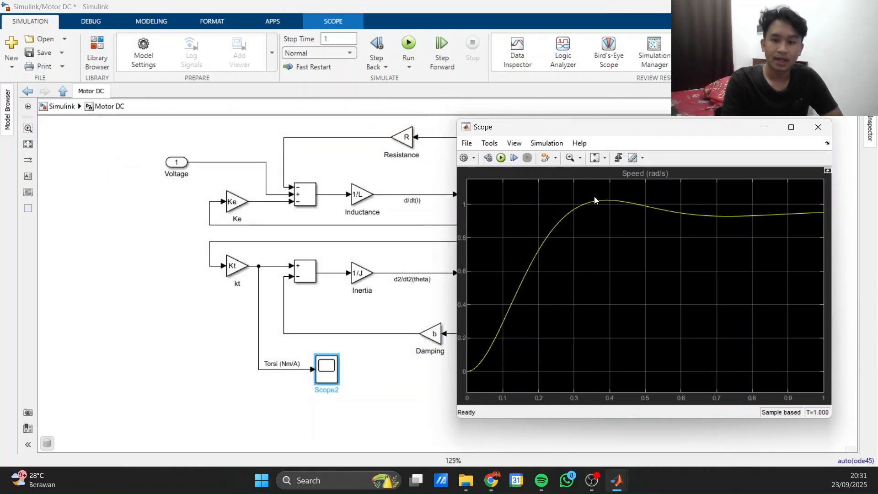
click(818, 127)
scroll(633, 146, down, 1)
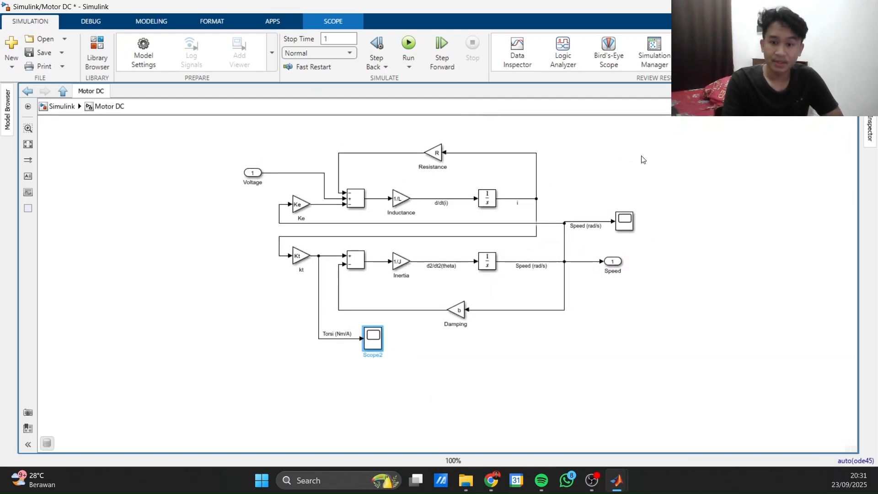
click(642, 147)
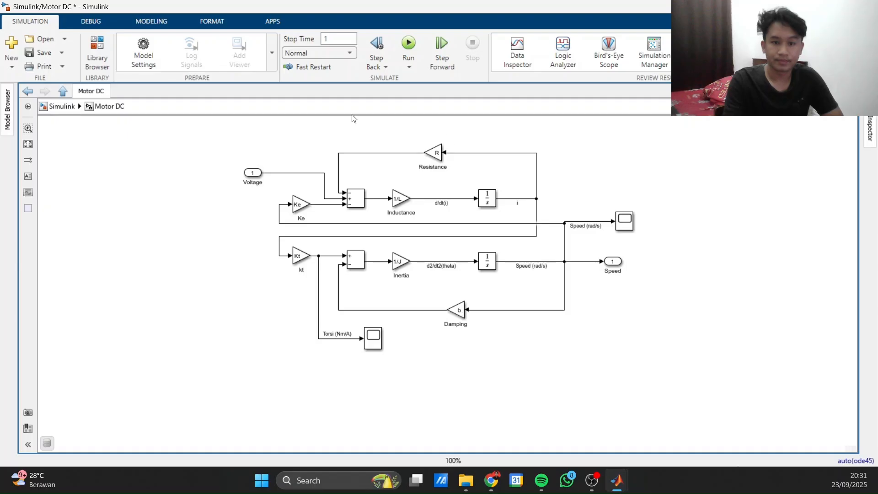
click(59, 105)
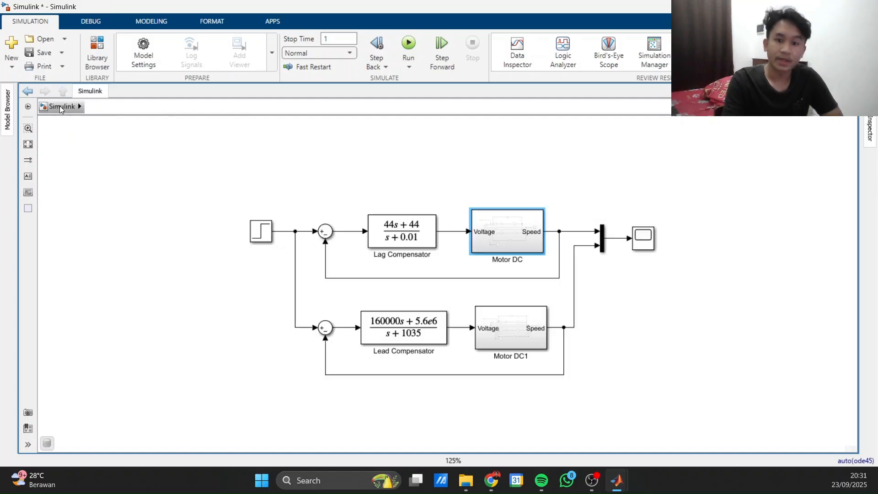
Step: Examine the Lag Compensator and Lead Compensator loops, their Motor DC and Motor DC1 subsystems, and the shared scope
drag(458, 184, 371, 129)
scroll(569, 245, up, 2)
drag(578, 277, 643, 356)
click(644, 309)
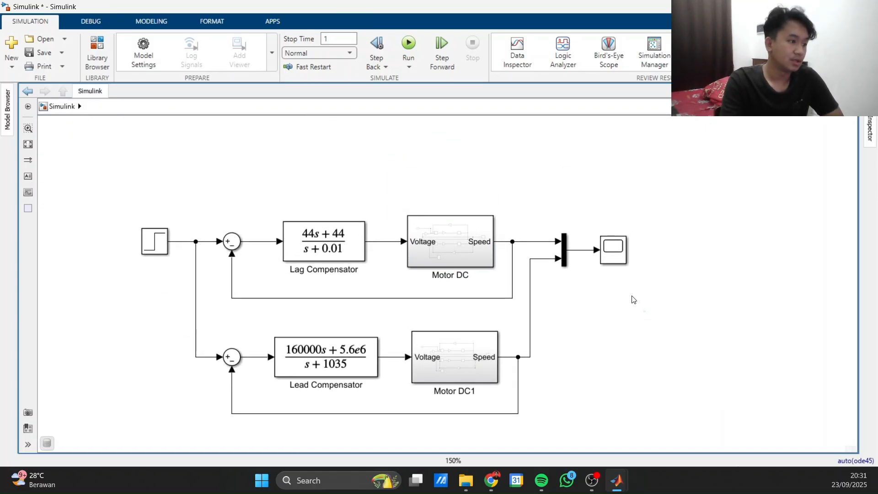
scroll(701, 323, down, 3)
scroll(701, 323, left, 1)
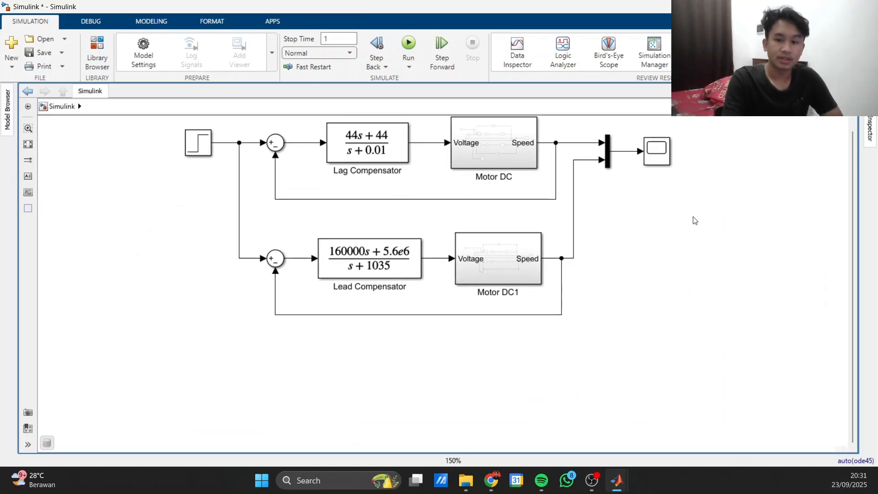
scroll(717, 235, right, 1)
scroll(717, 235, up, 1)
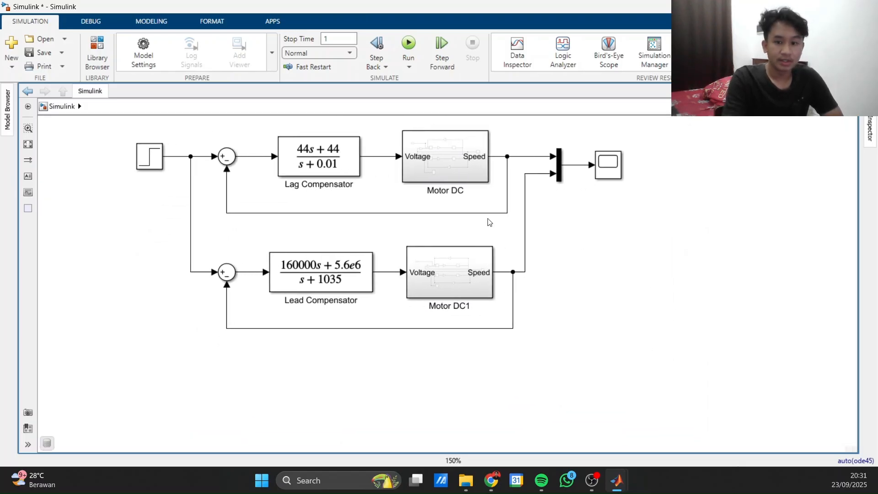
click(352, 171)
click(323, 175)
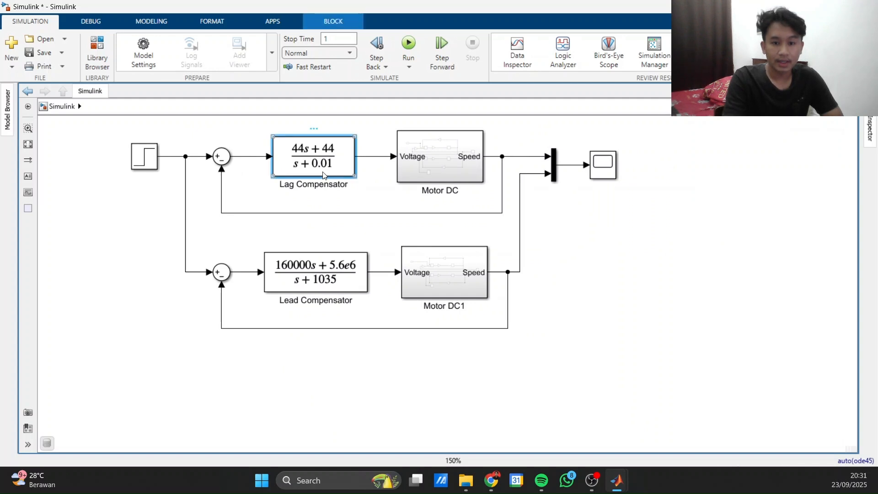
click(311, 290)
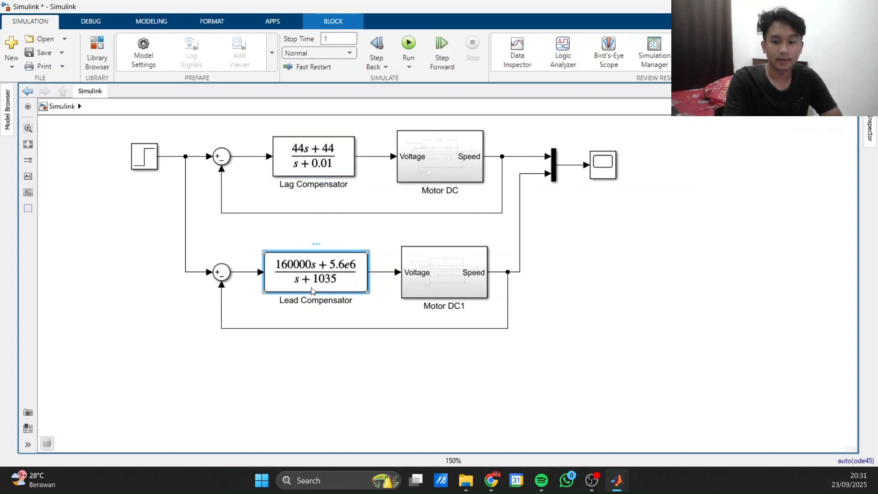
click(466, 176)
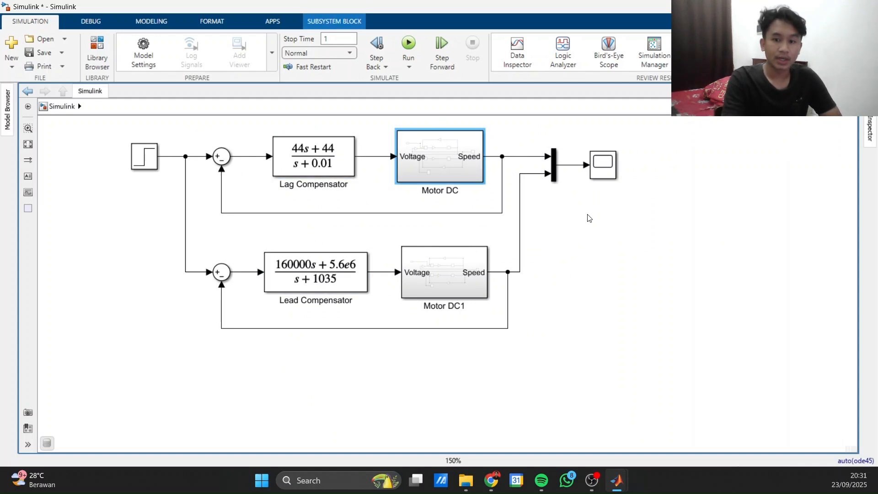
click(458, 288)
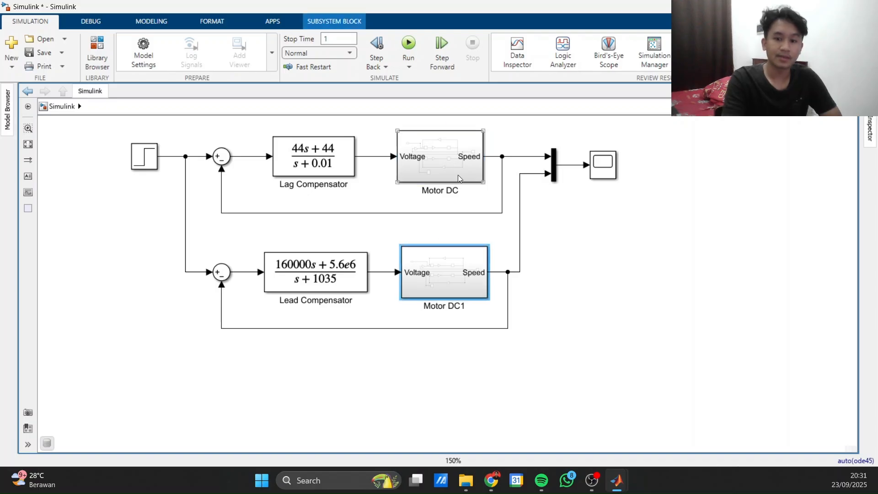
drag(594, 246, 606, 220)
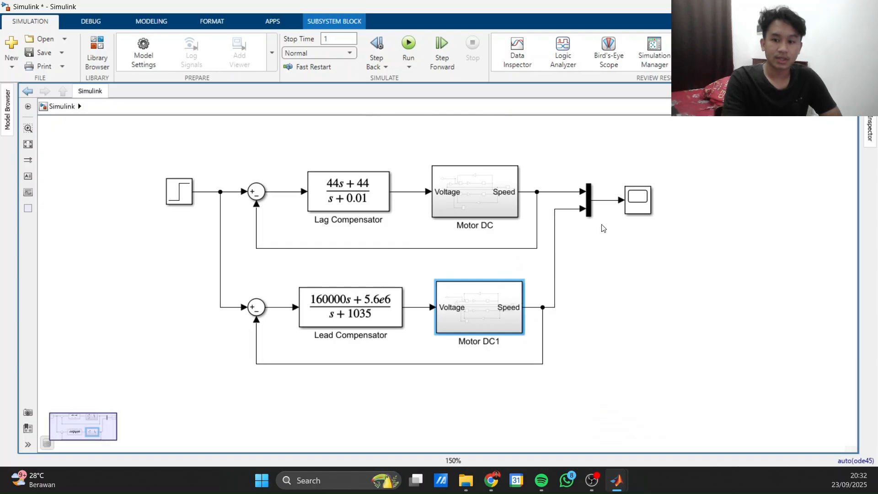
click(638, 204)
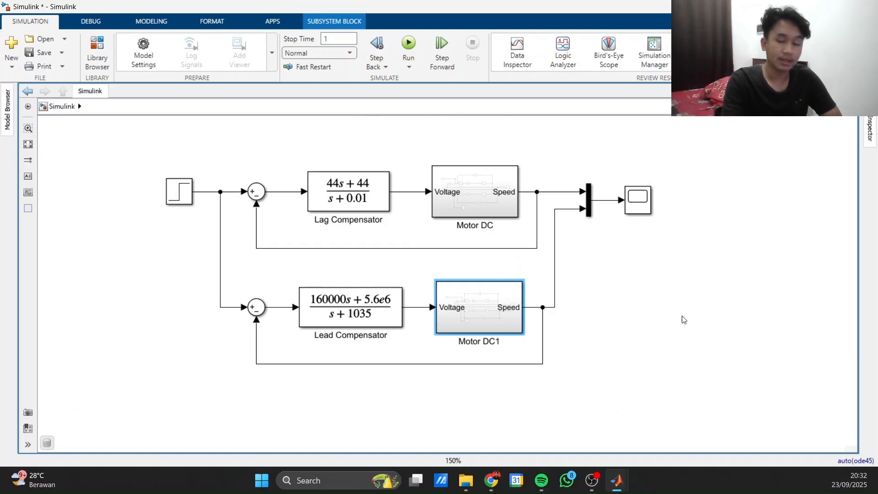
click(567, 270)
Step: Check the Step block's parameters, and review the Lag Compensator and Motor DC blocks that follow it
double_click(182, 188)
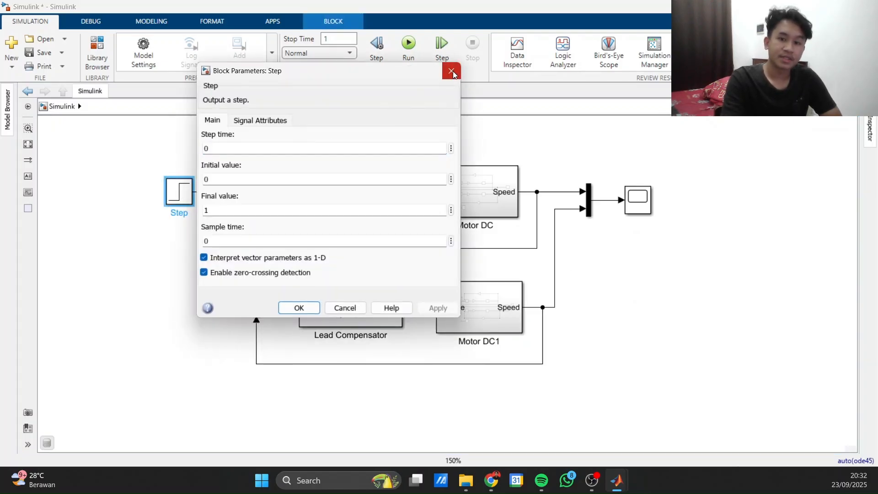
click(452, 71)
click(483, 134)
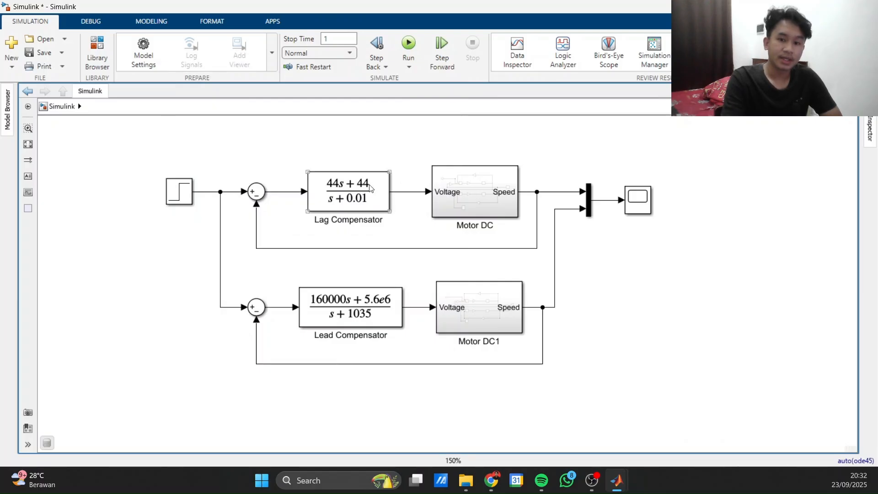
click(482, 196)
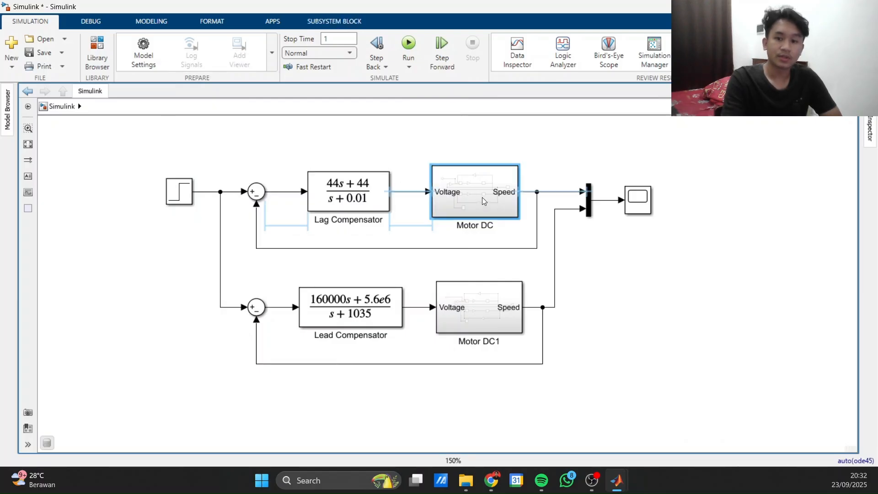
click(563, 151)
click(356, 209)
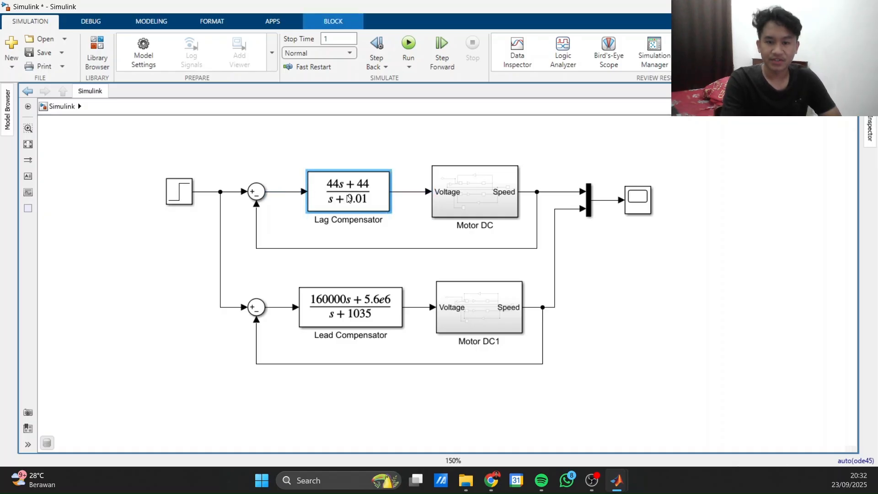
click(358, 144)
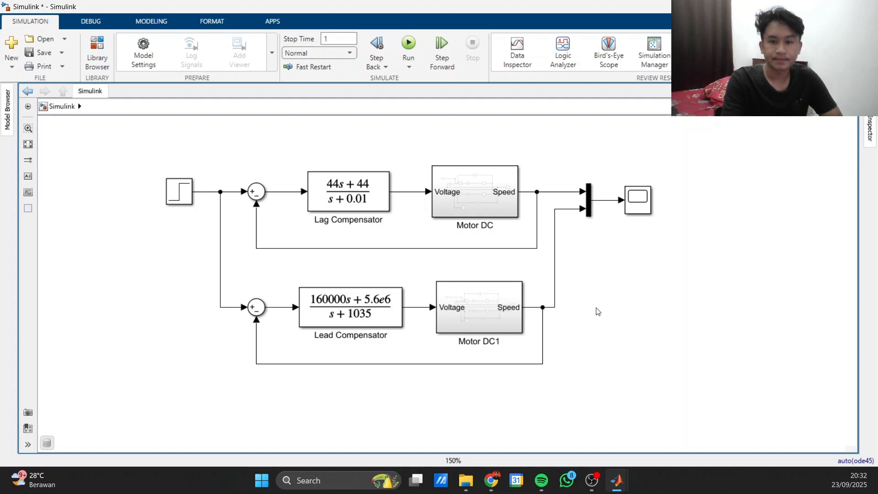
Step: Run the compensator model and open its scope to compare the lag and lead speed responses
click(406, 44)
scroll(685, 175, down, 2)
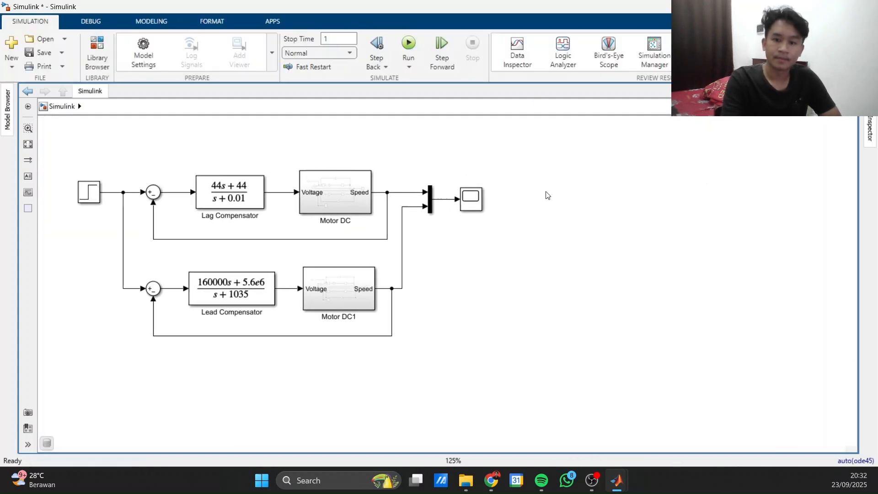
scroll(546, 192, right, 1)
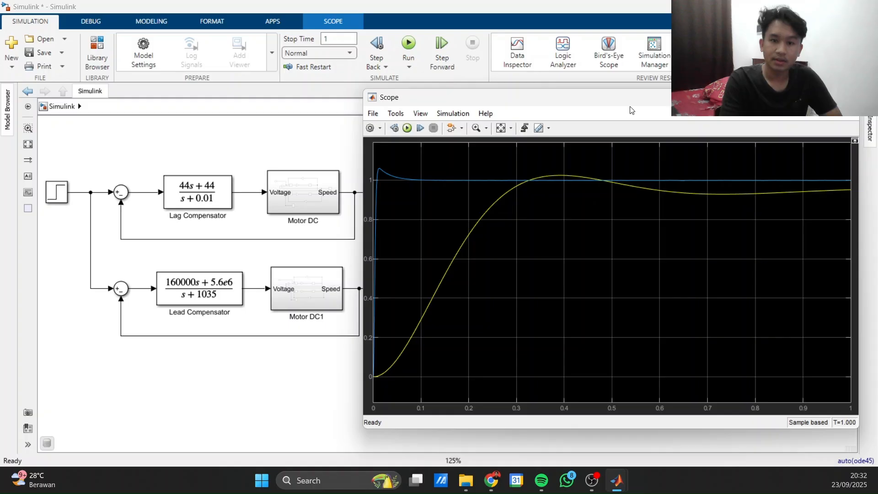
drag(629, 108, 624, 89)
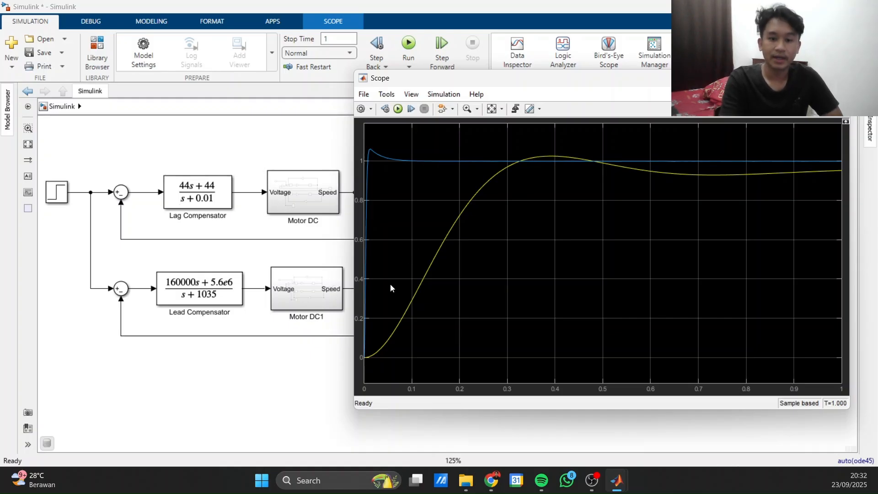
Step: Return to the compensator diagram and run its simulation again
click(325, 281)
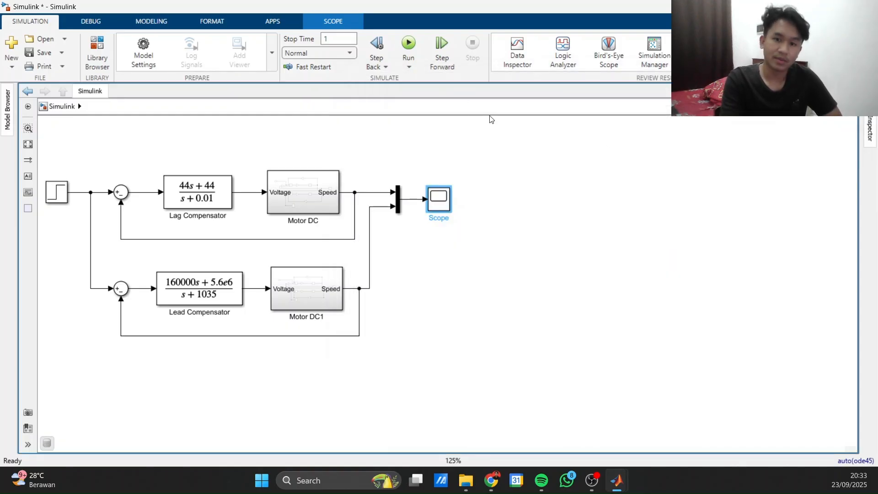
click(408, 46)
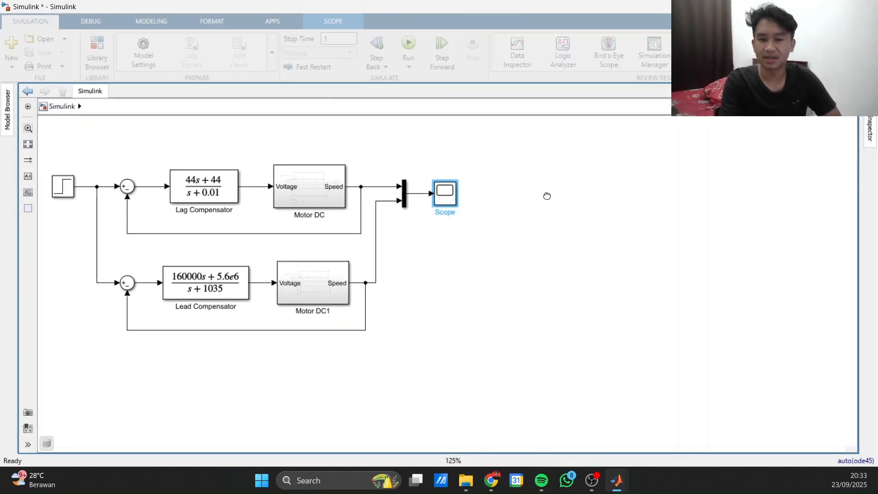
Step: Open the Motor DC1 subsystem in the Lead Compensator loop and view its motor diagram
drag(546, 196, 564, 193)
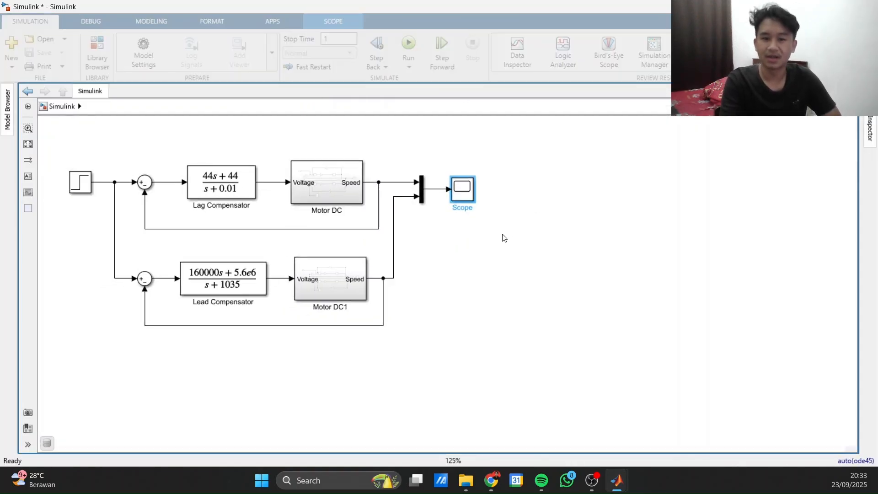
scroll(500, 237, up, 1)
drag(498, 238, 632, 248)
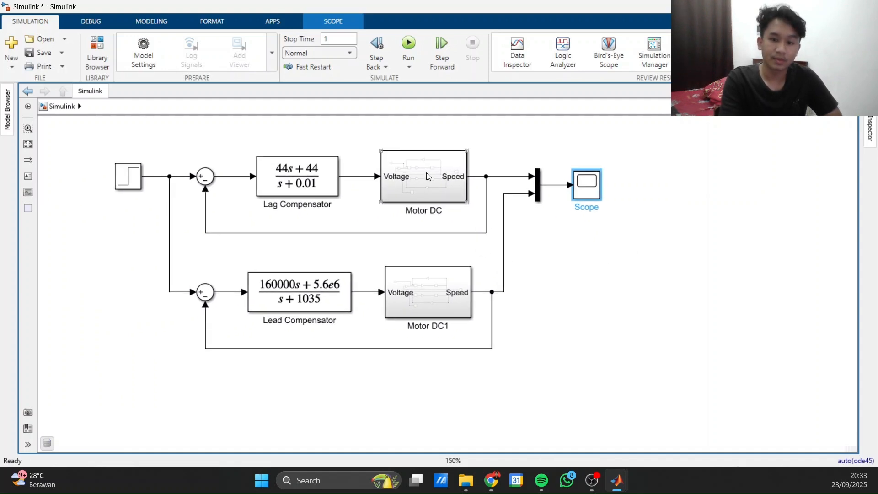
click(467, 319)
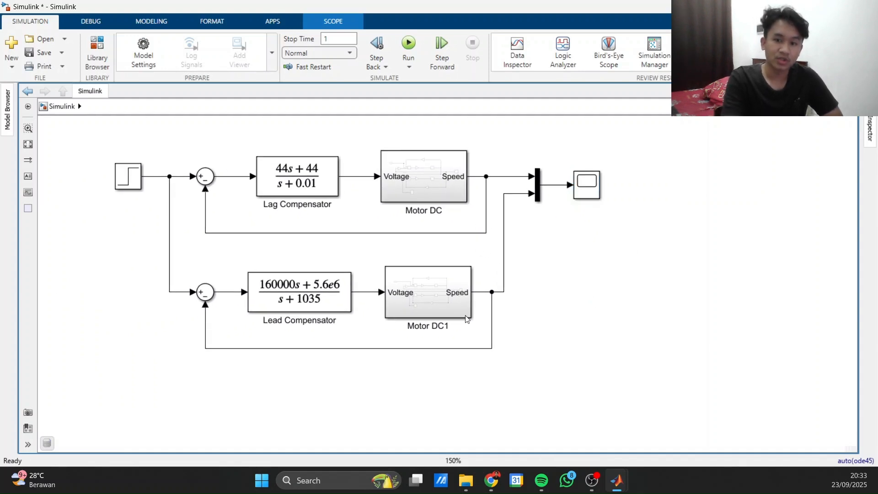
double_click(432, 297)
scroll(720, 193, up, 3)
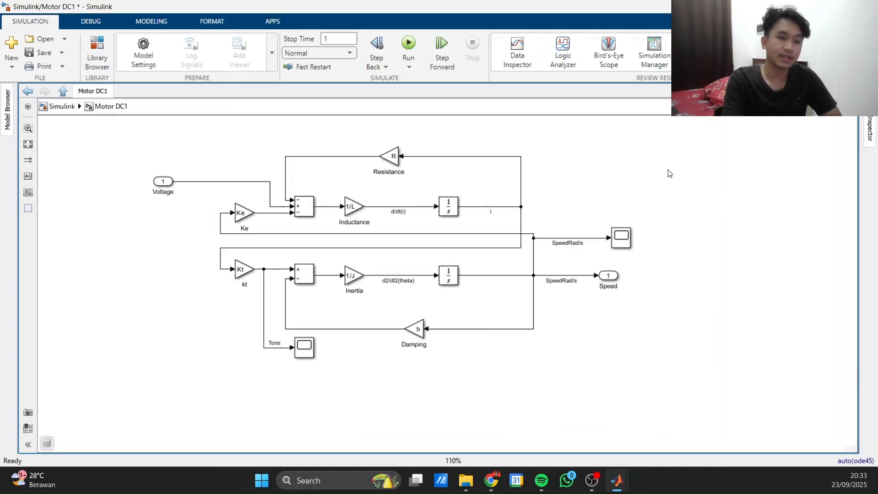
drag(709, 310, 734, 351)
scroll(718, 305, up, 1)
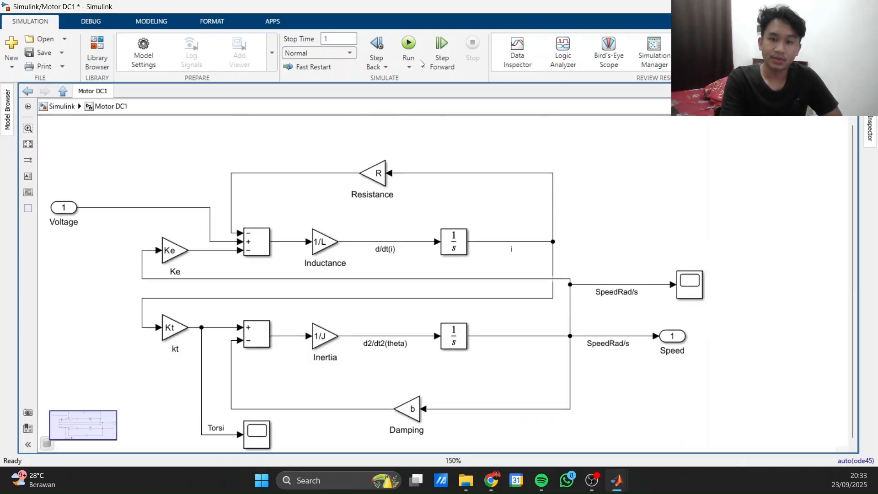
Step: Run the simulation from inside Motor DC1 and open the SpeedRad/s scope to view the speed response
click(410, 49)
drag(701, 293, 698, 235)
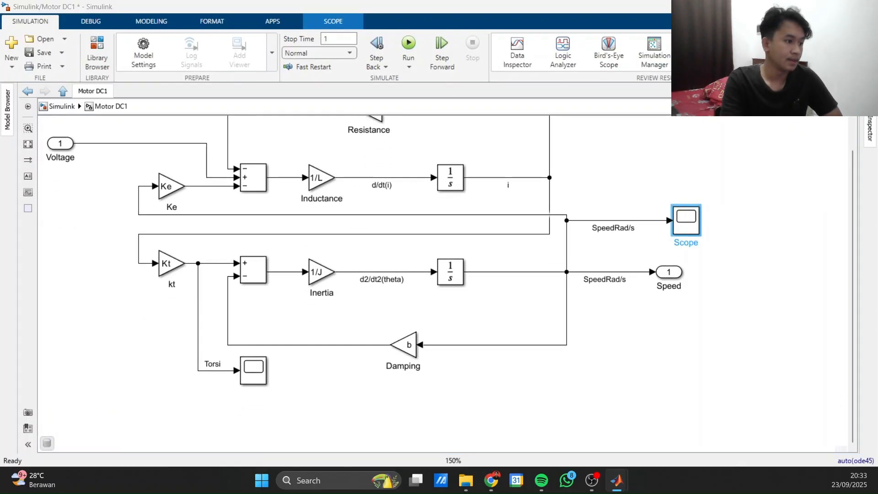
double_click(686, 221)
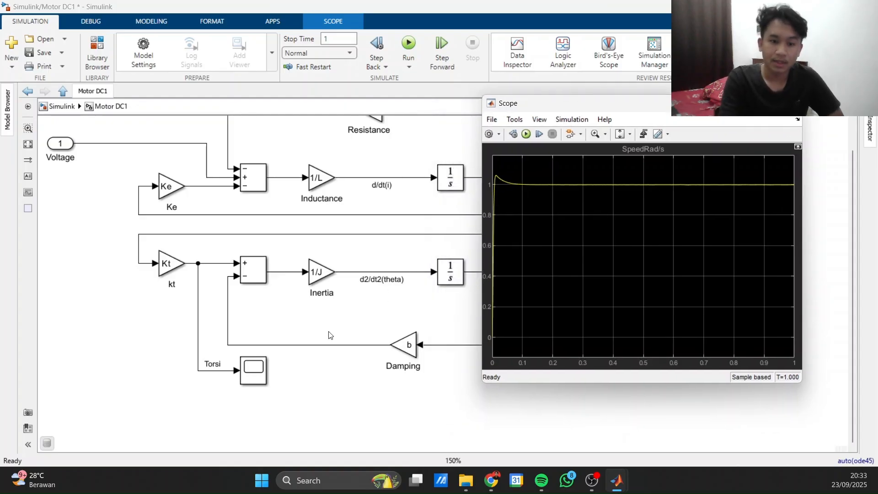
Step: Open the Torsi scope in Motor DC1, examine the torque response, and close the scope window
click(257, 371)
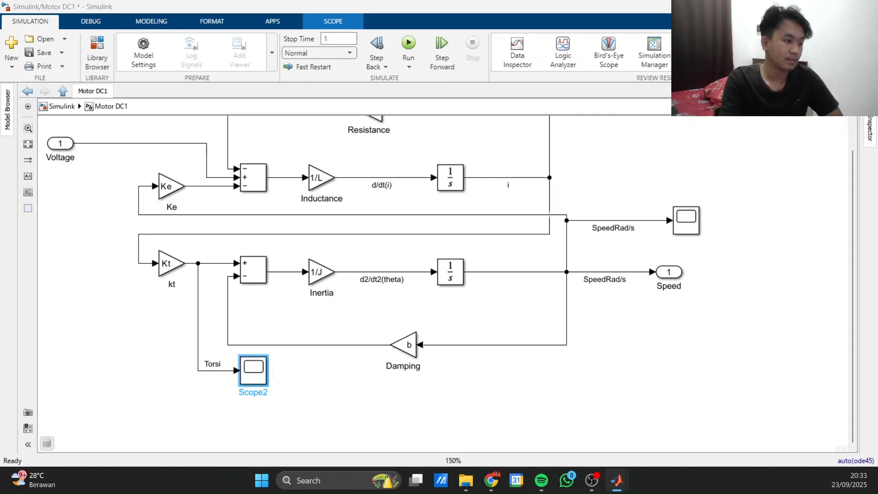
drag(308, 140, 473, 104)
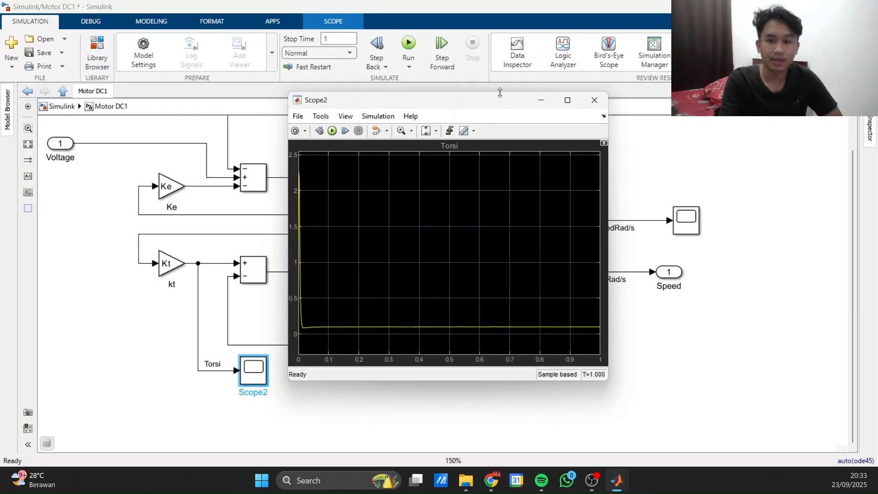
drag(505, 102, 541, 82)
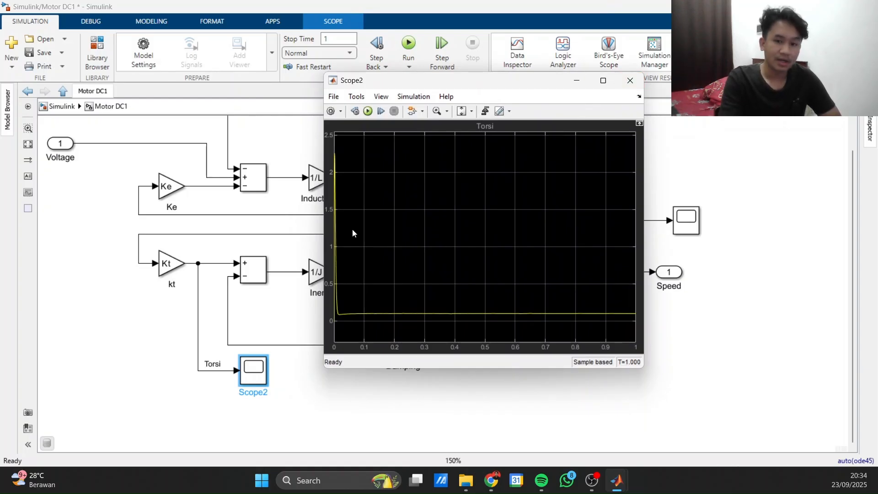
drag(516, 88, 613, 123)
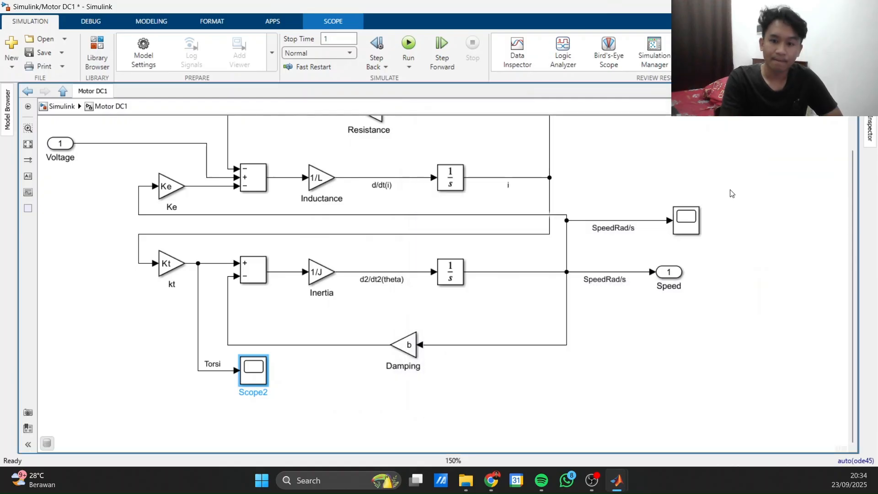
click(726, 116)
Step: Reposition the Torsi scope block slightly closer to the kt branch line and below the damping feedback line
drag(265, 355, 248, 346)
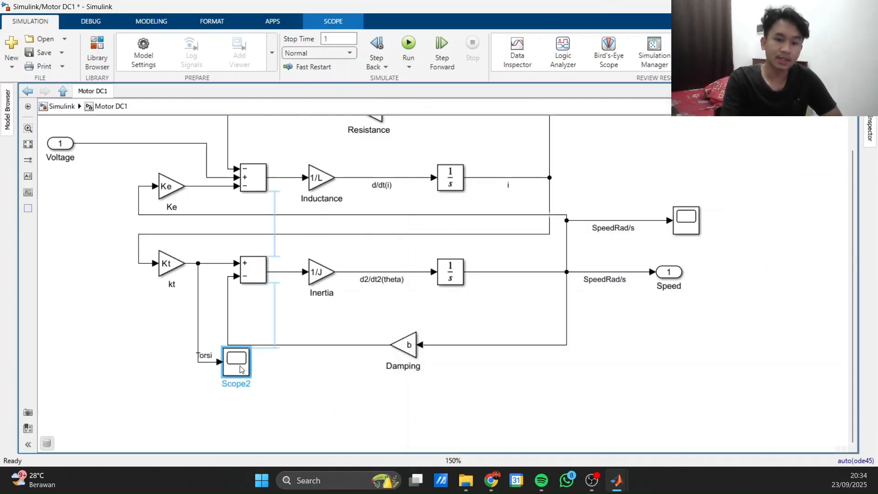
click(513, 178)
click(178, 277)
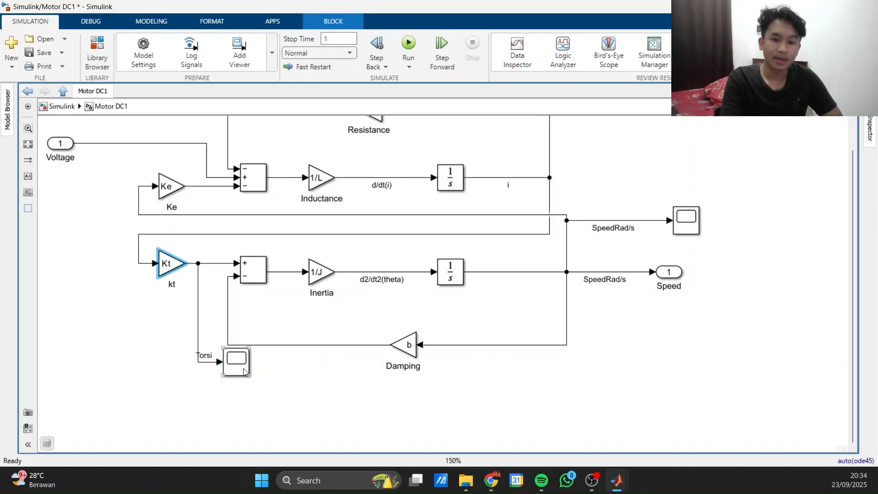
drag(237, 364, 237, 376)
click(289, 411)
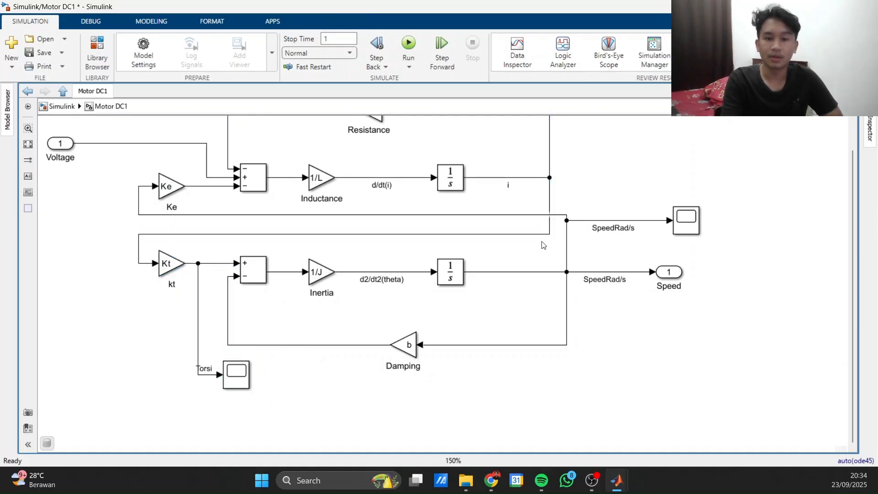
Step: Return to the top-level compensator model, run it, and open its shared scope to compare the speed responses
scroll(542, 245, up, 1)
click(62, 107)
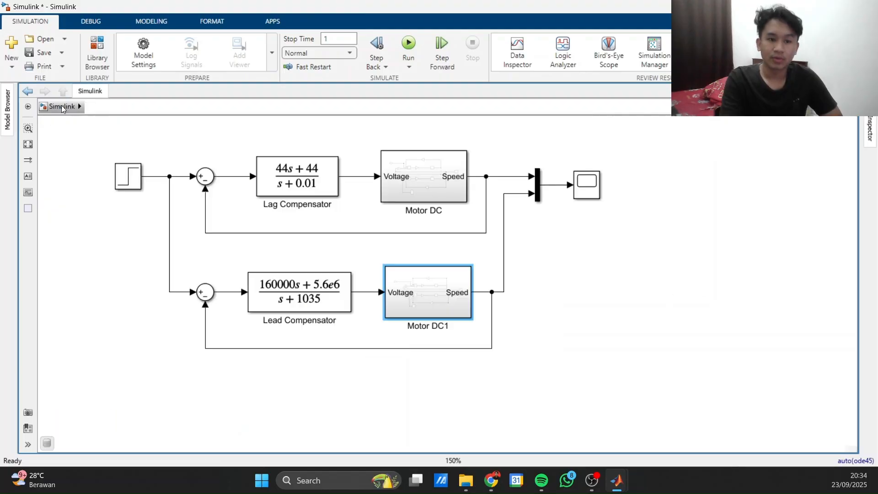
click(412, 45)
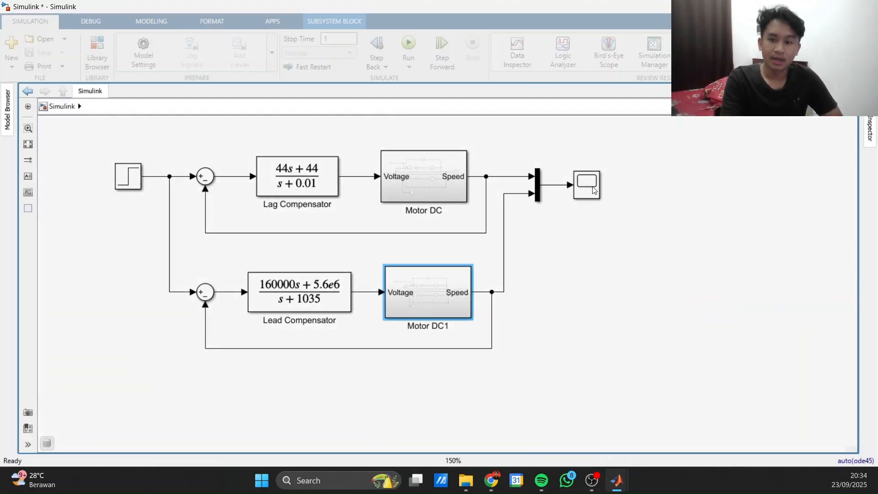
double_click(588, 185)
drag(617, 84, 647, 79)
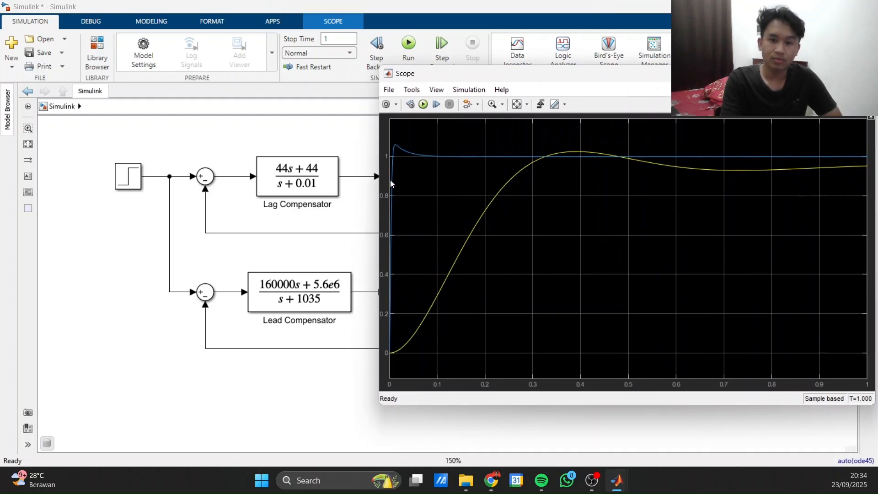